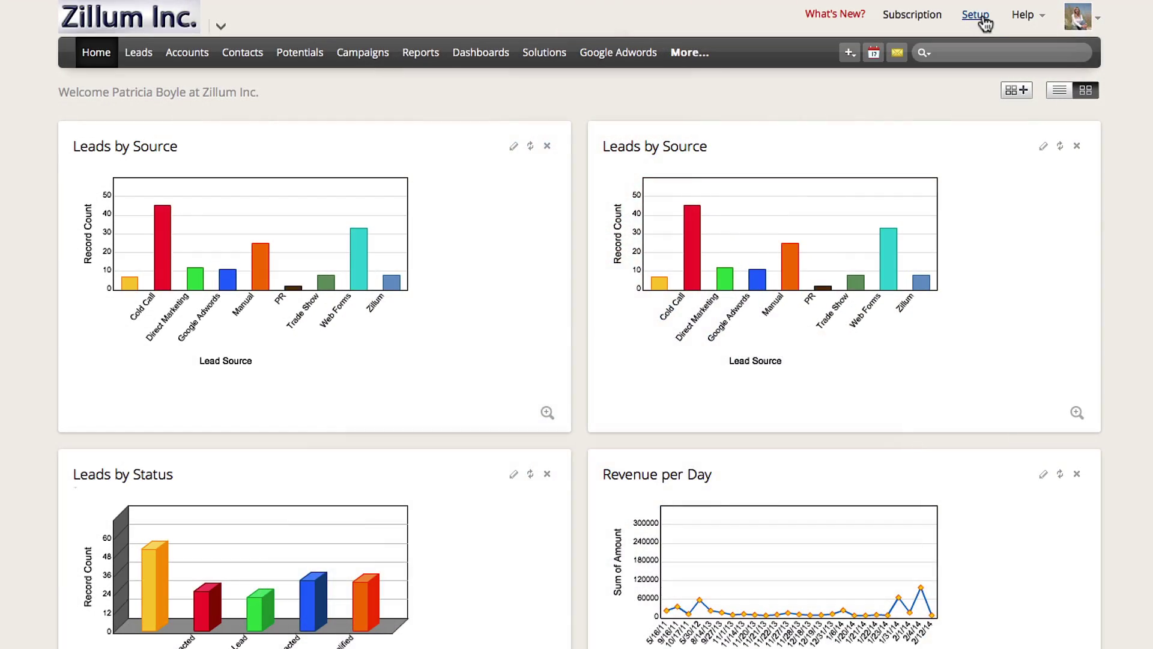
Create an Active Leads workflow rule named 'Trade Show Welcome'
{"action": "left_click", "coordinate": [979, 17]}
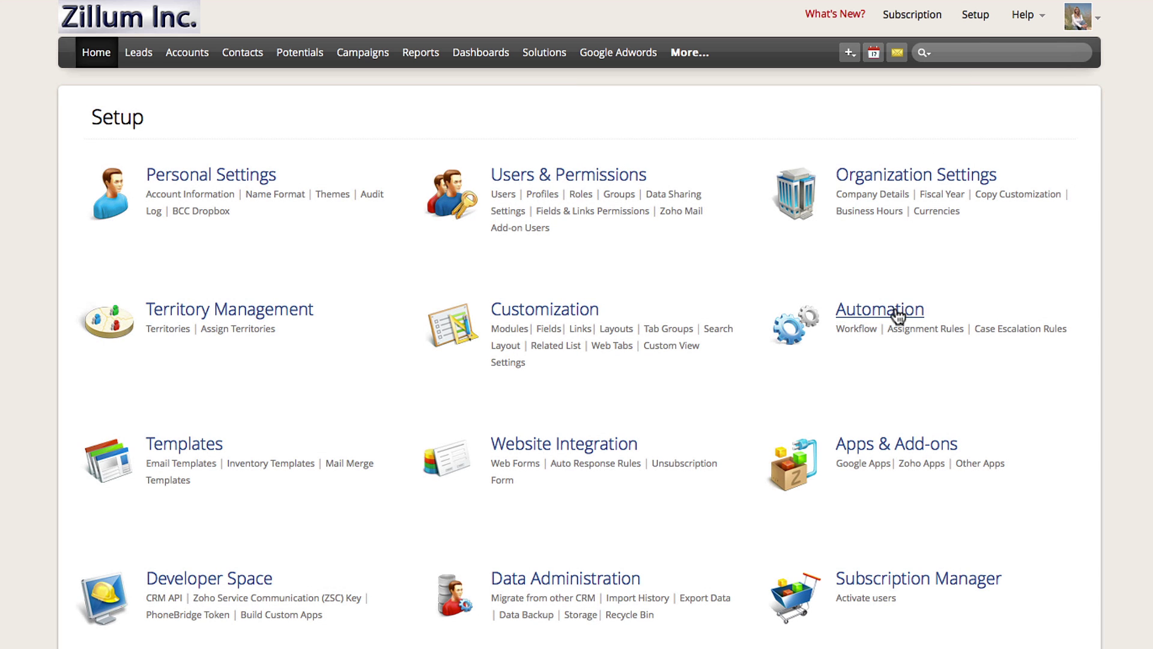
{"action": "left_click", "coordinate": [897, 316]}
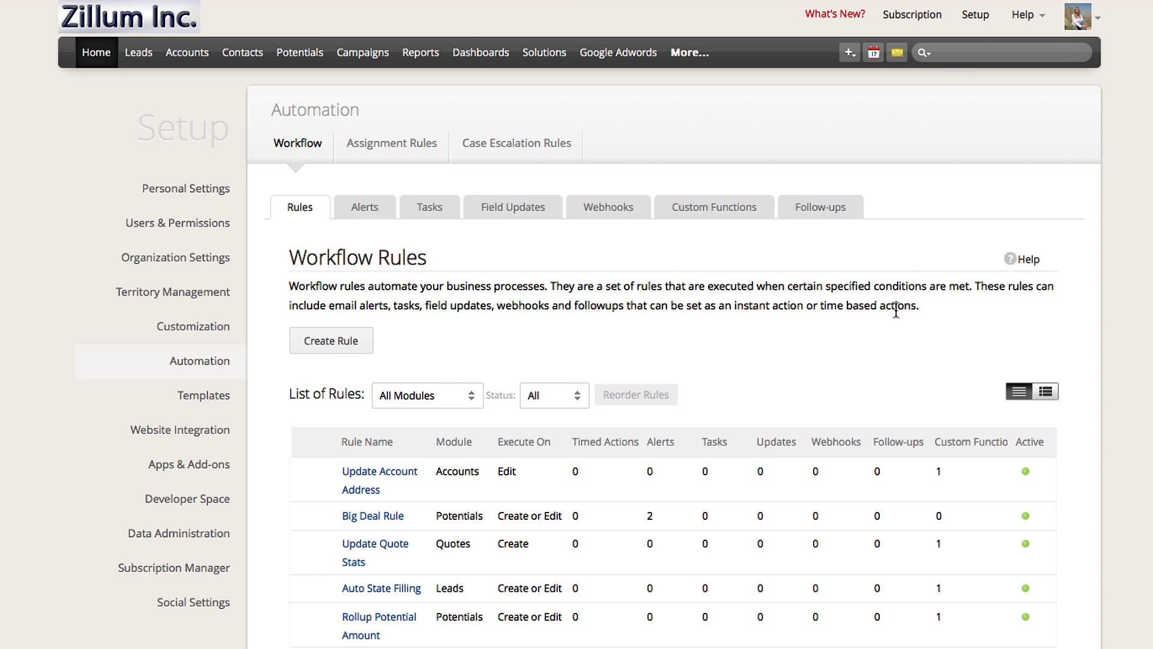
{"action": "left_click", "coordinate": [359, 347]}
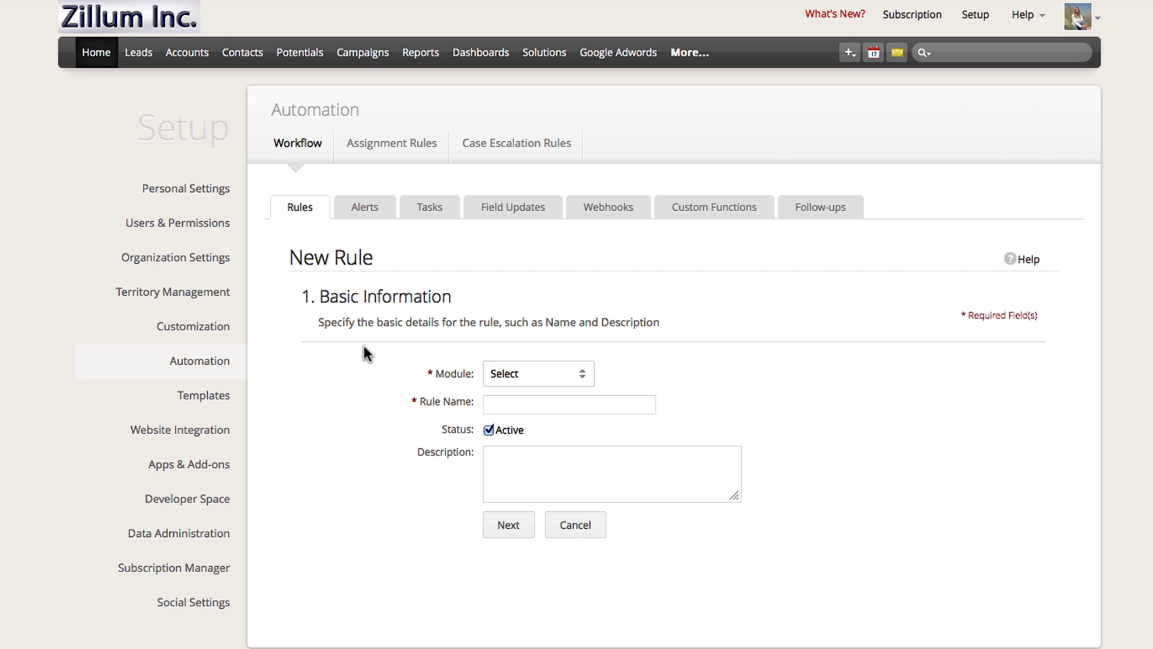
{"action": "left_click", "coordinate": [581, 376]}
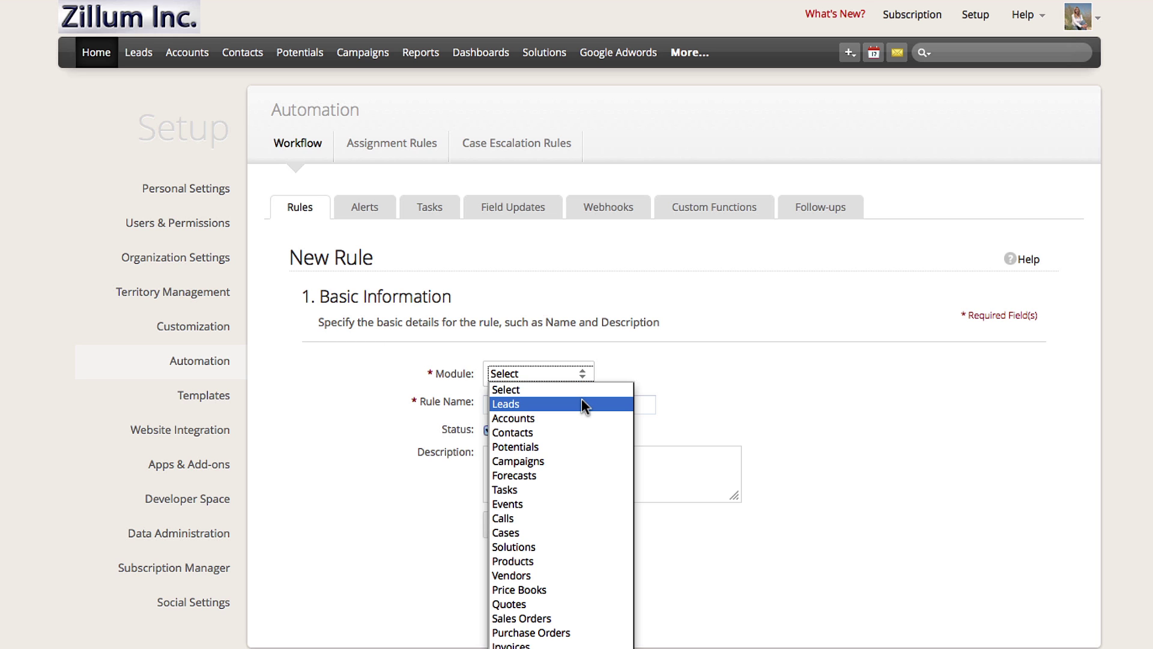
{"action": "left_click", "coordinate": [582, 399]}
{"action": "left_click", "coordinate": [582, 402]}
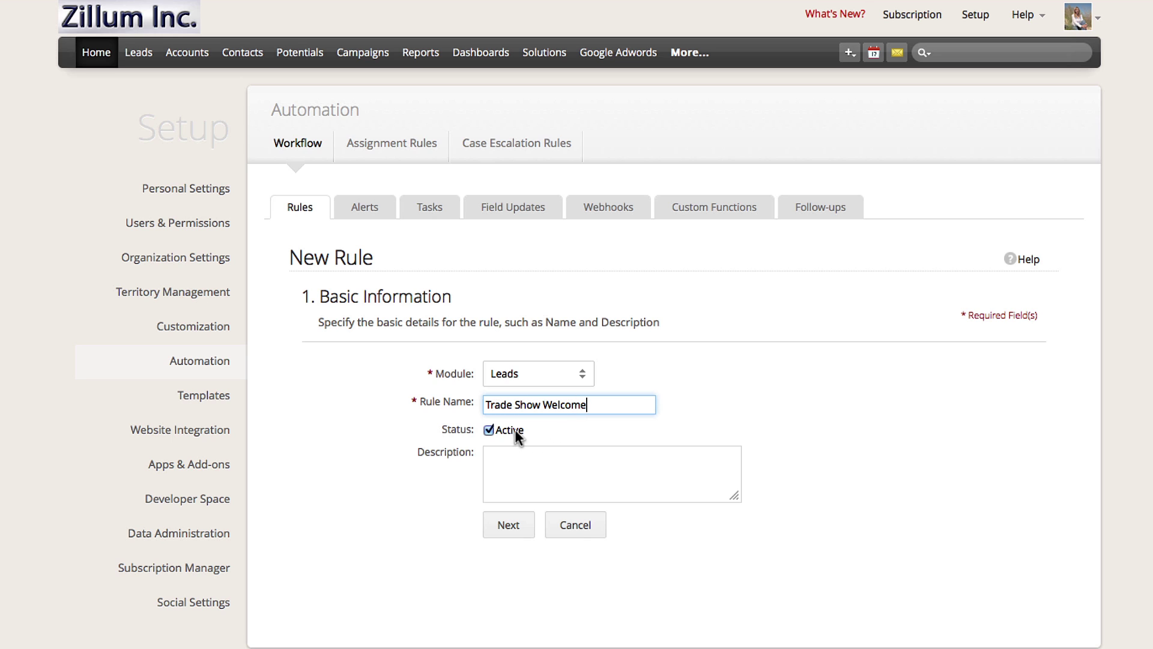
{"action": "left_click", "coordinate": [527, 470]}
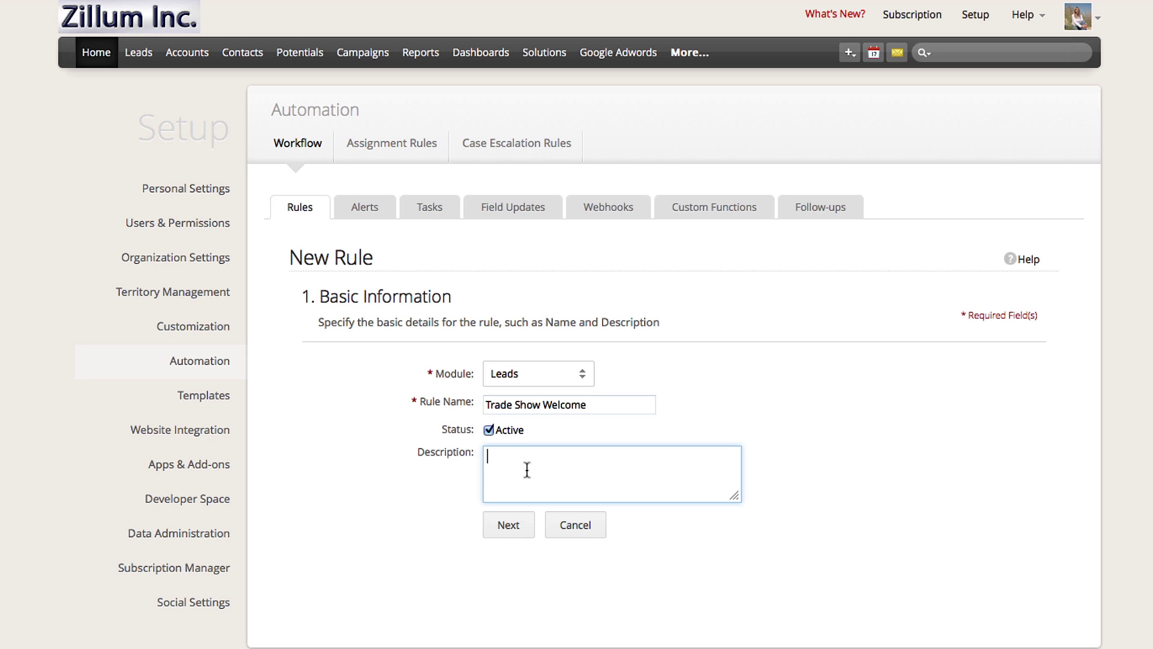
Set the rule to run when a lead is created
{"action": "left_click", "coordinate": [506, 526]}
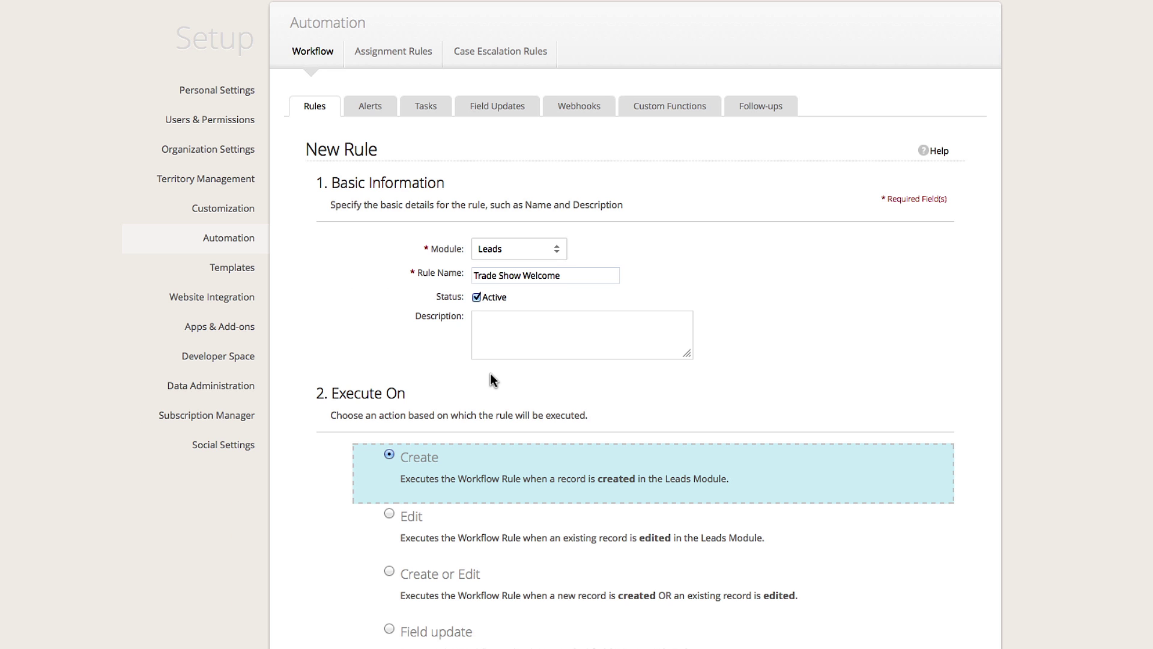
{"action": "scroll", "coordinate": [490, 373], "scroll_direction": "down", "scroll_amount": 5}
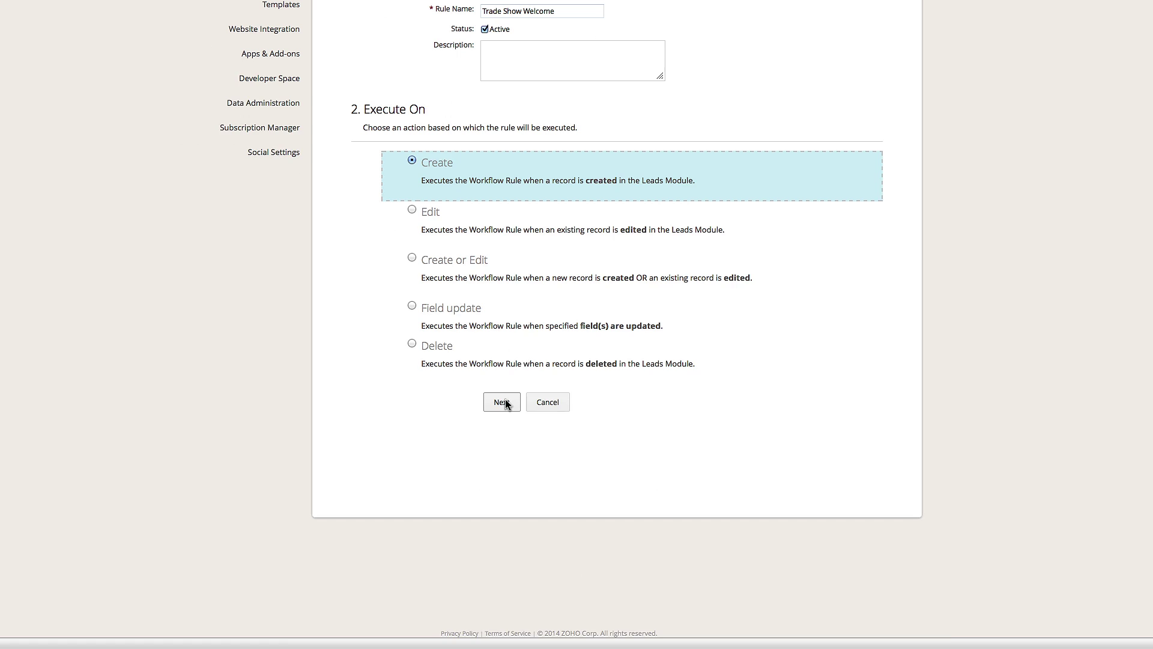
{"action": "left_click", "coordinate": [498, 587]}
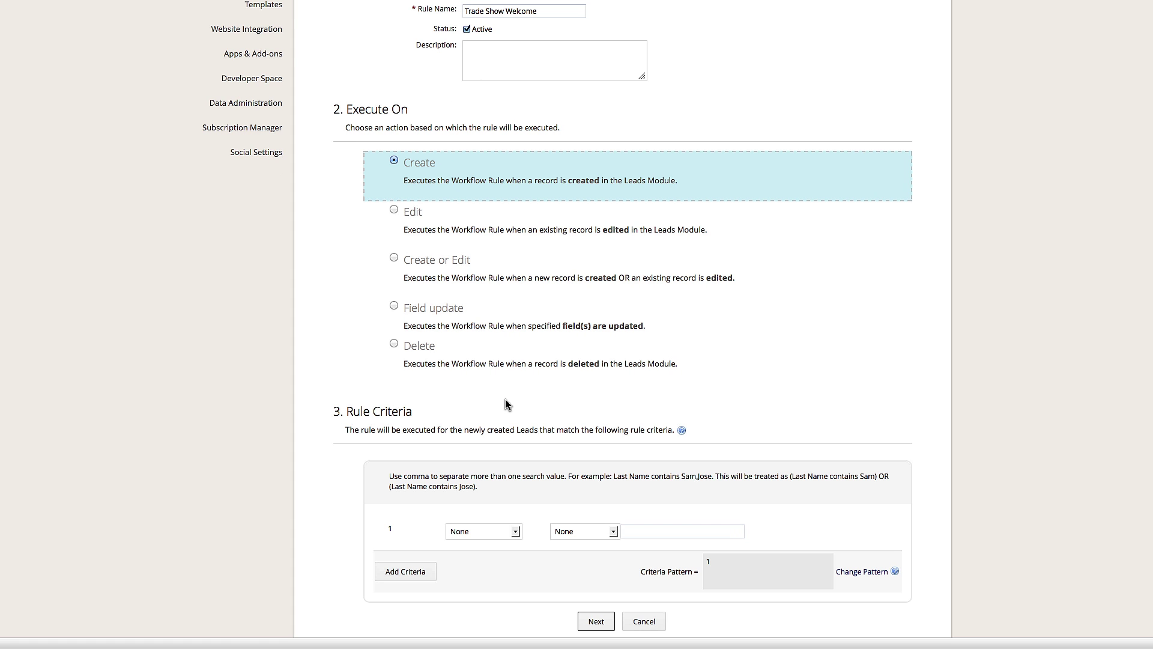
{"action": "scroll", "coordinate": [506, 404], "scroll_direction": "down", "scroll_amount": 3}
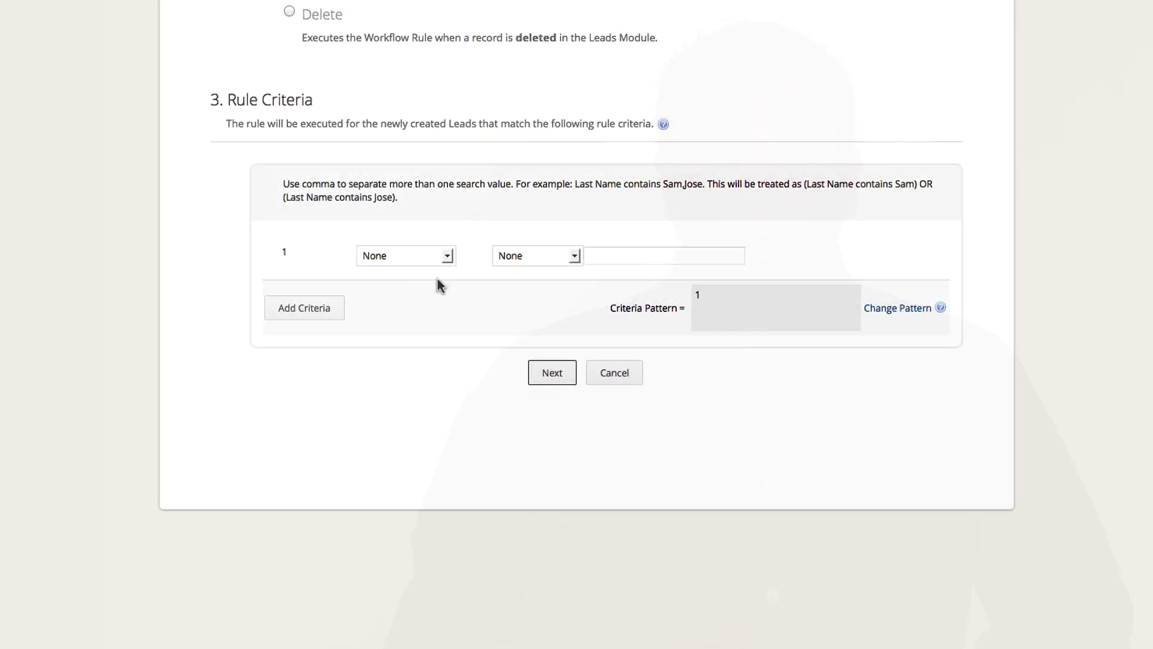
Add the single criterion Lead Source is Trade Show, then continue to actions
{"action": "left_click", "coordinate": [448, 254]}
{"action": "left_click", "coordinate": [423, 378]}
{"action": "left_click", "coordinate": [528, 257]}
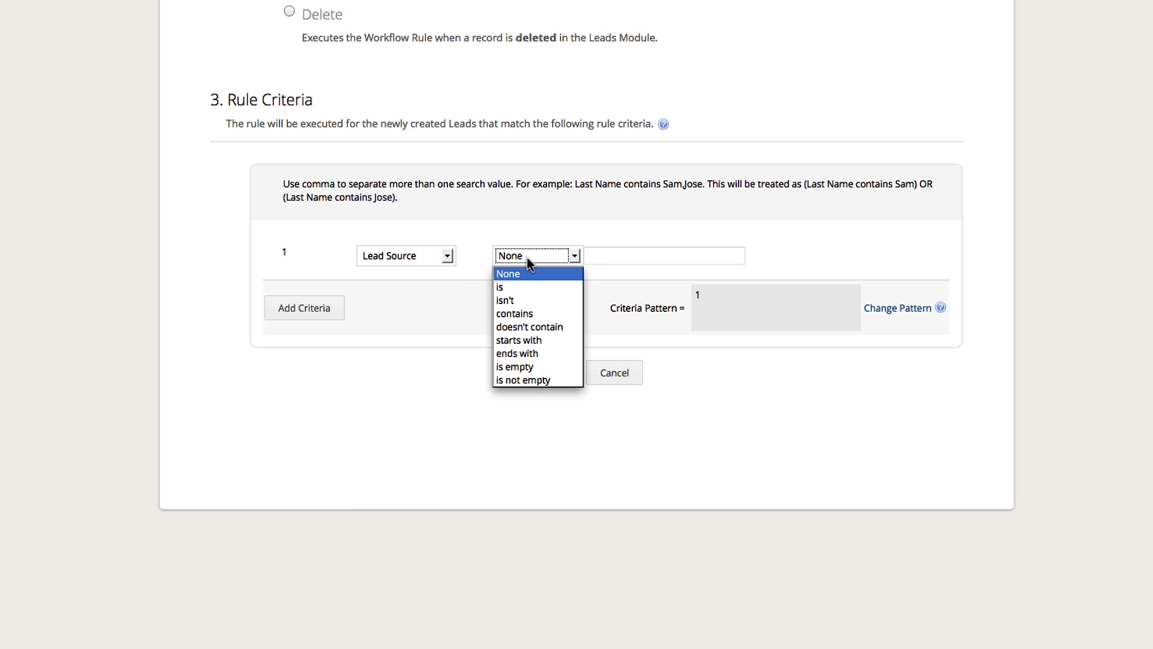
{"action": "left_click", "coordinate": [527, 283]}
{"action": "left_click", "coordinate": [601, 257]}
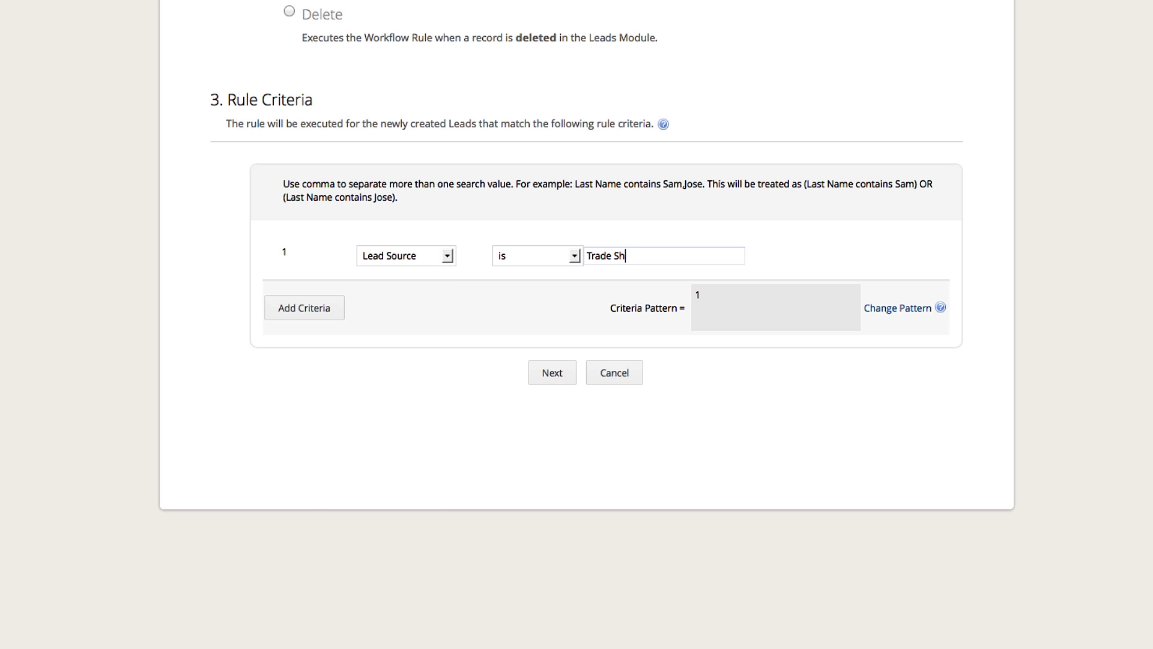
{"action": "left_click", "coordinate": [334, 307]}
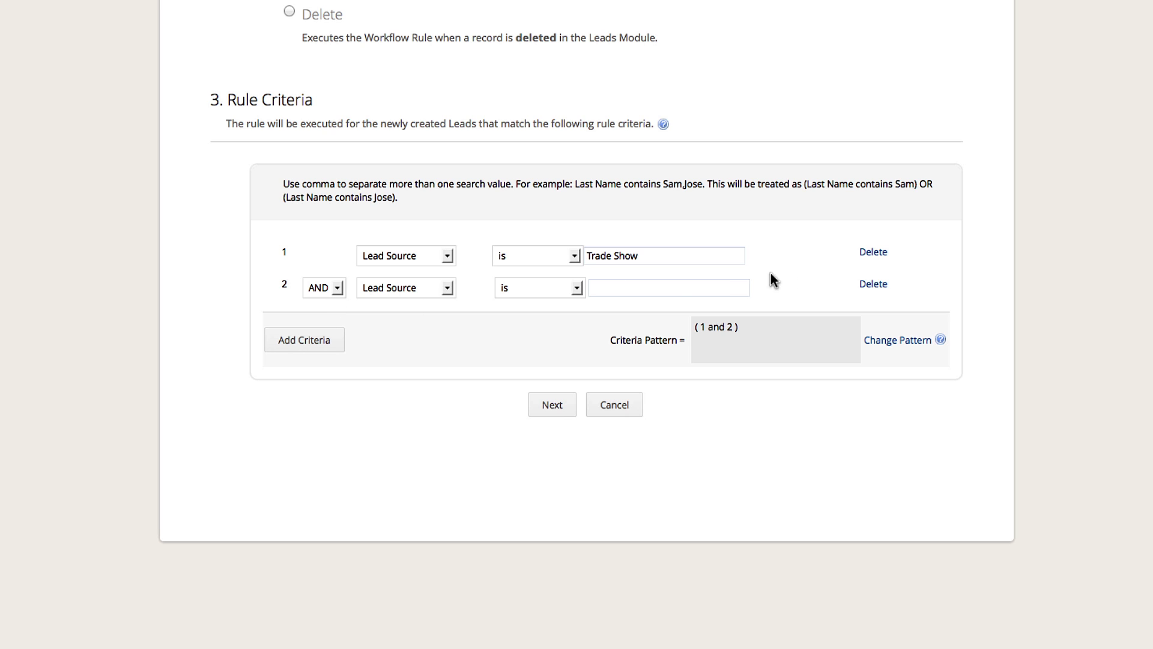
{"action": "left_click", "coordinate": [873, 284]}
{"action": "left_click", "coordinate": [547, 371]}
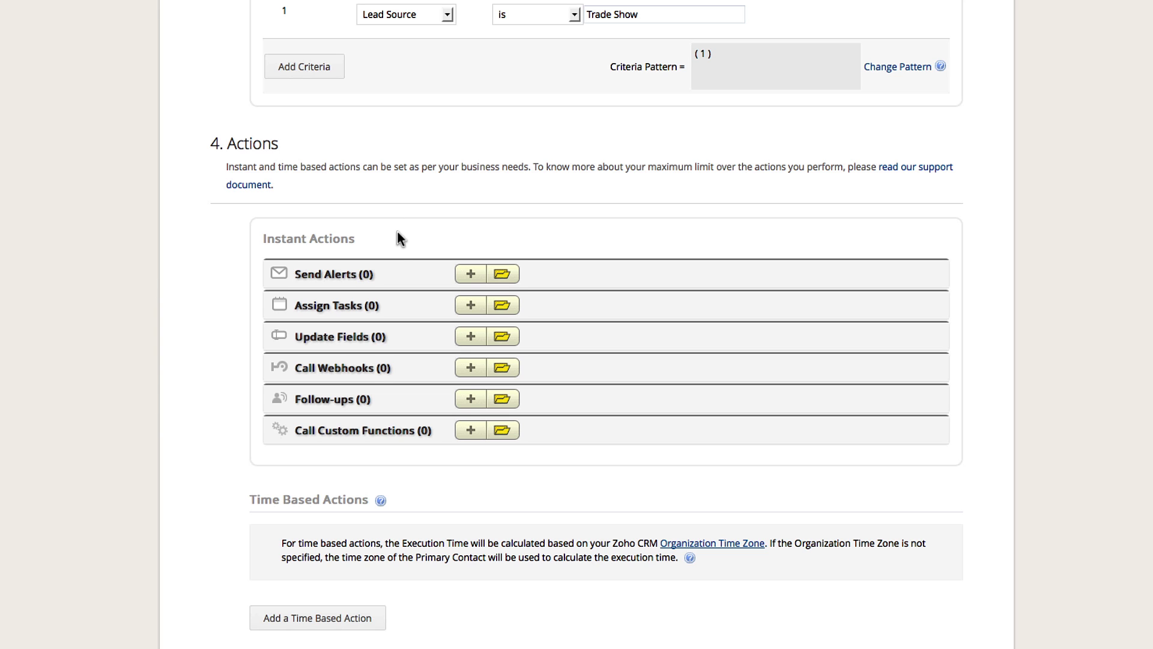
Attach a 'Welcome Email' alert using the Welcome! template, sent to Lead: Email
{"action": "left_click", "coordinate": [471, 274]}
{"action": "left_click", "coordinate": [463, 302]}
{"action": "type", "text": "Wel"}
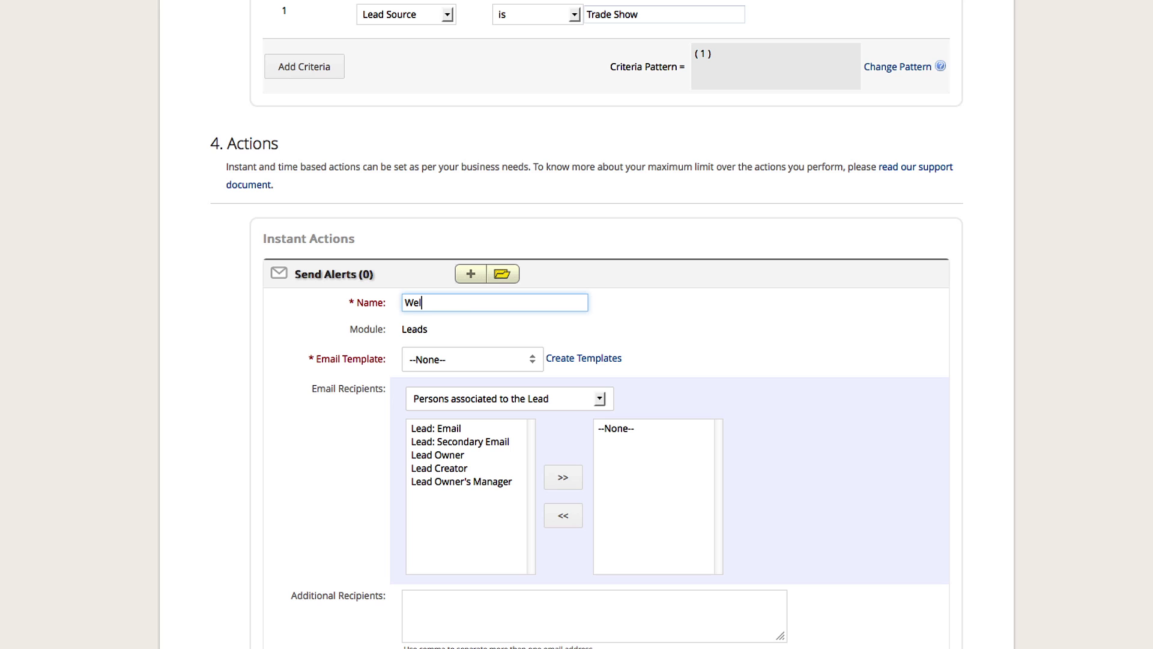
{"action": "type", "text": "come Email"}
{"action": "left_click", "coordinate": [457, 359]}
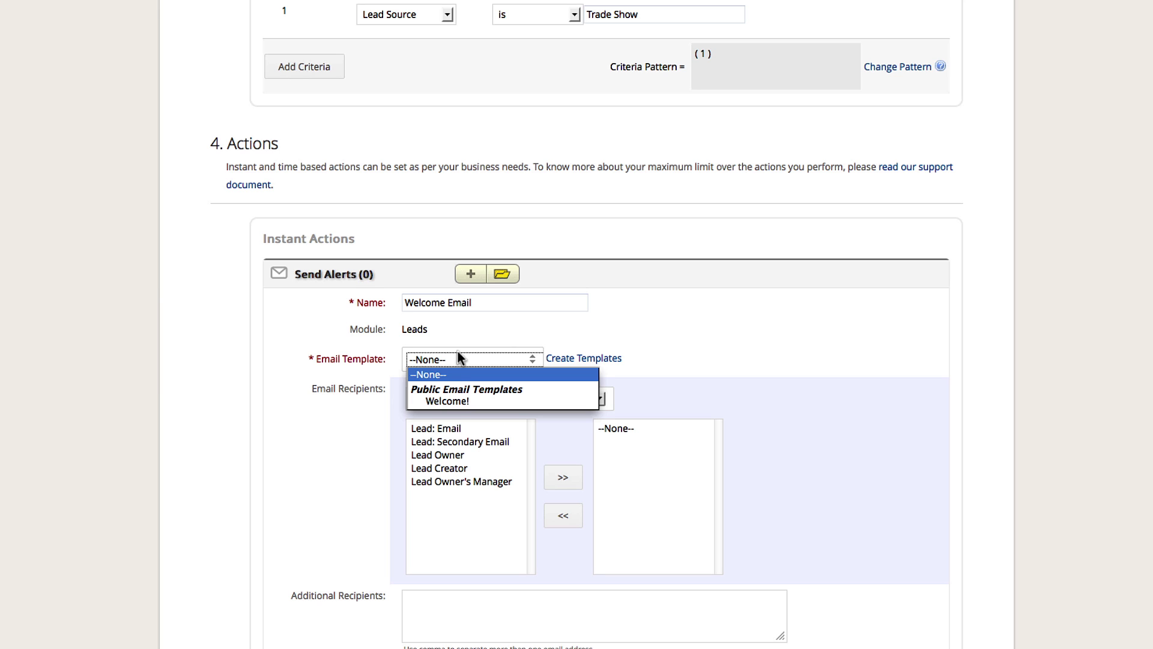
{"action": "left_click", "coordinate": [457, 398]}
{"action": "left_click", "coordinate": [456, 427]}
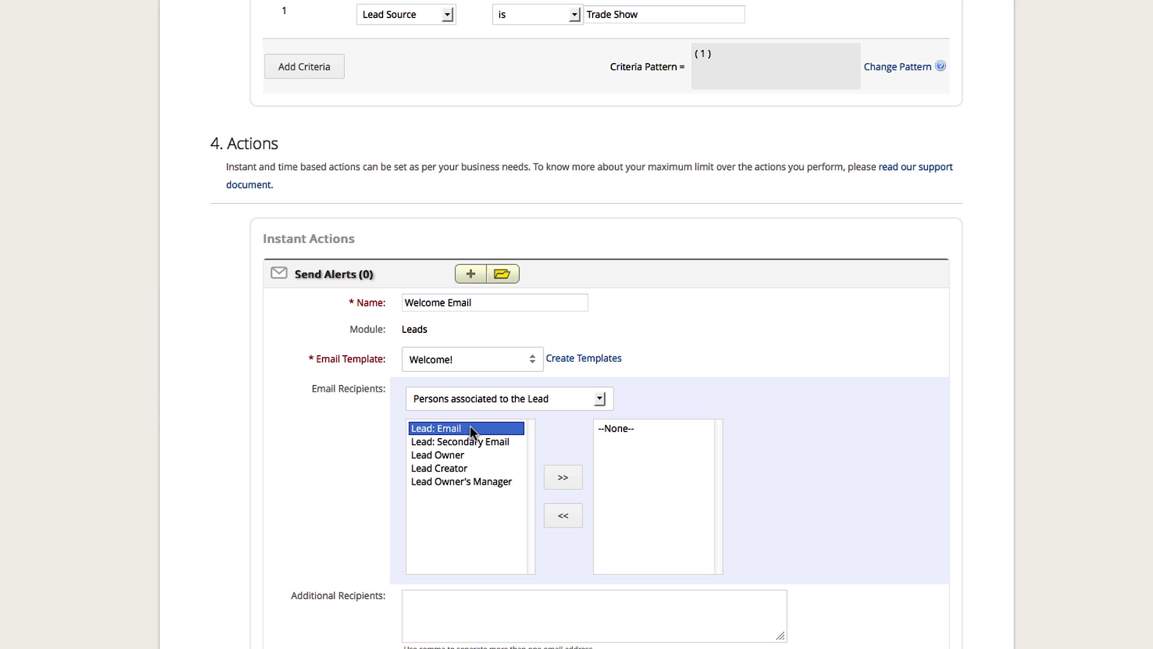
{"action": "left_click", "coordinate": [561, 476]}
{"action": "scroll", "coordinate": [550, 468], "scroll_direction": "down", "scroll_amount": 3}
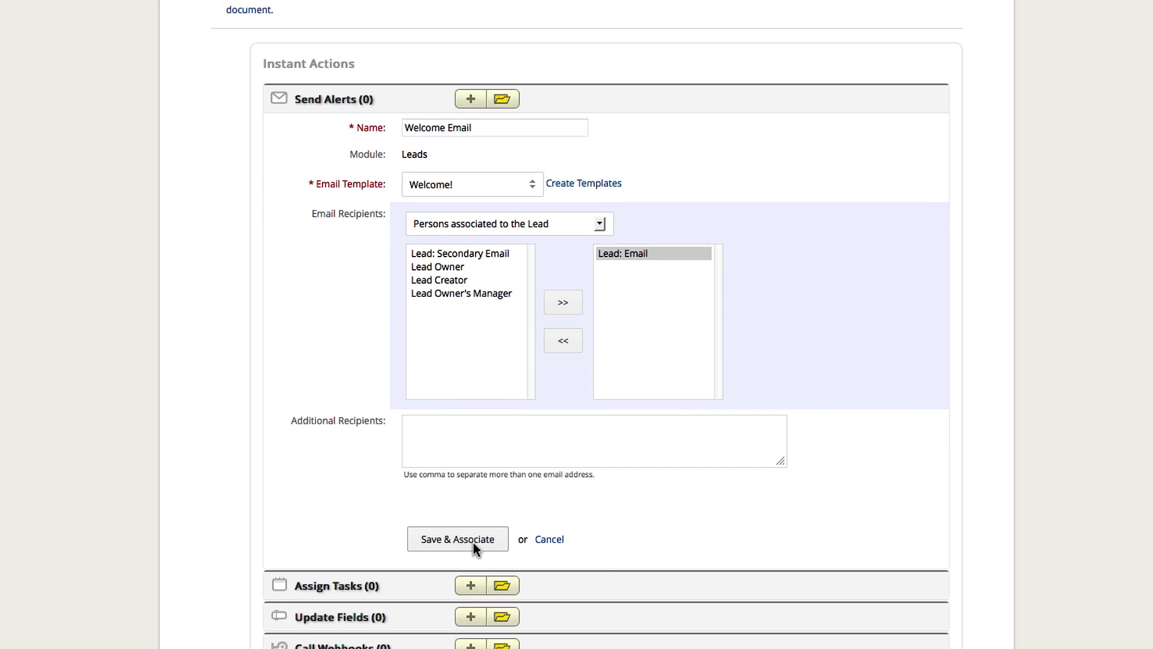
{"action": "left_click", "coordinate": [473, 542]}
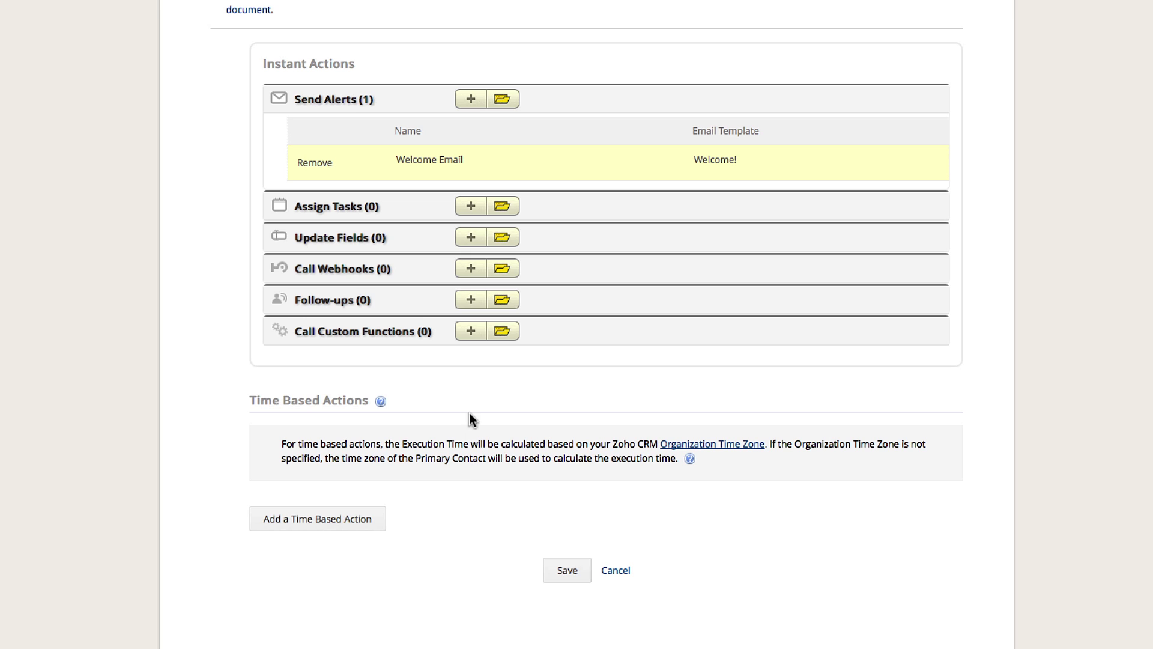
Define a Follow Up task due 3 days after trigger, Not Started, High priority
{"action": "left_click", "coordinate": [468, 211]}
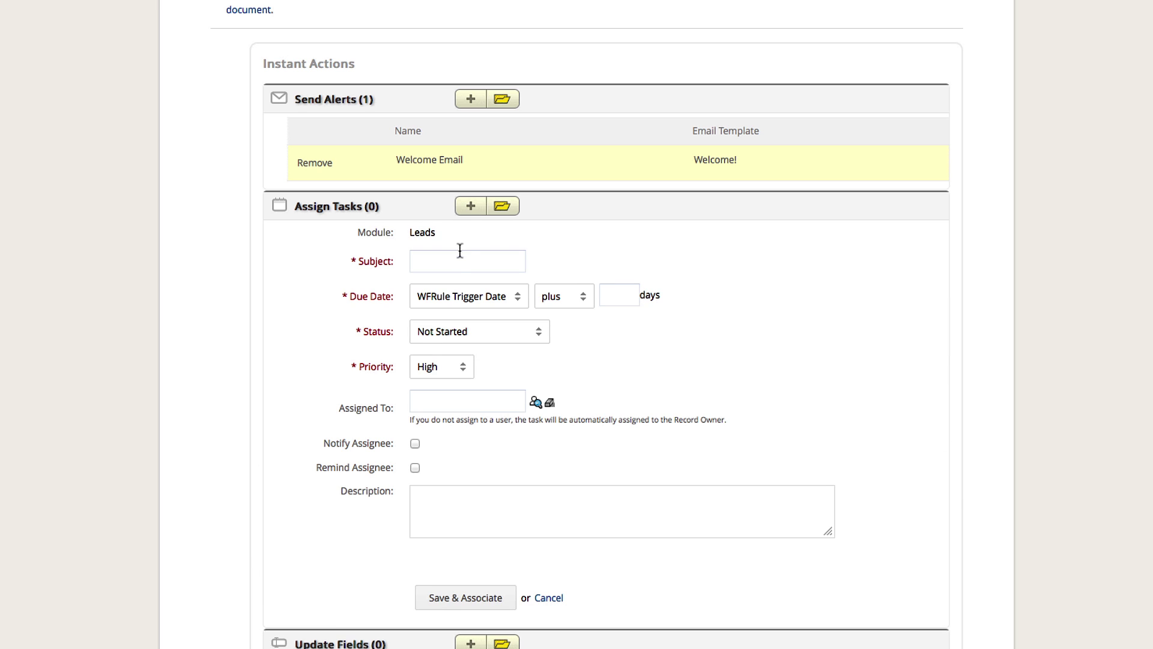
{"action": "left_click", "coordinate": [459, 263]}
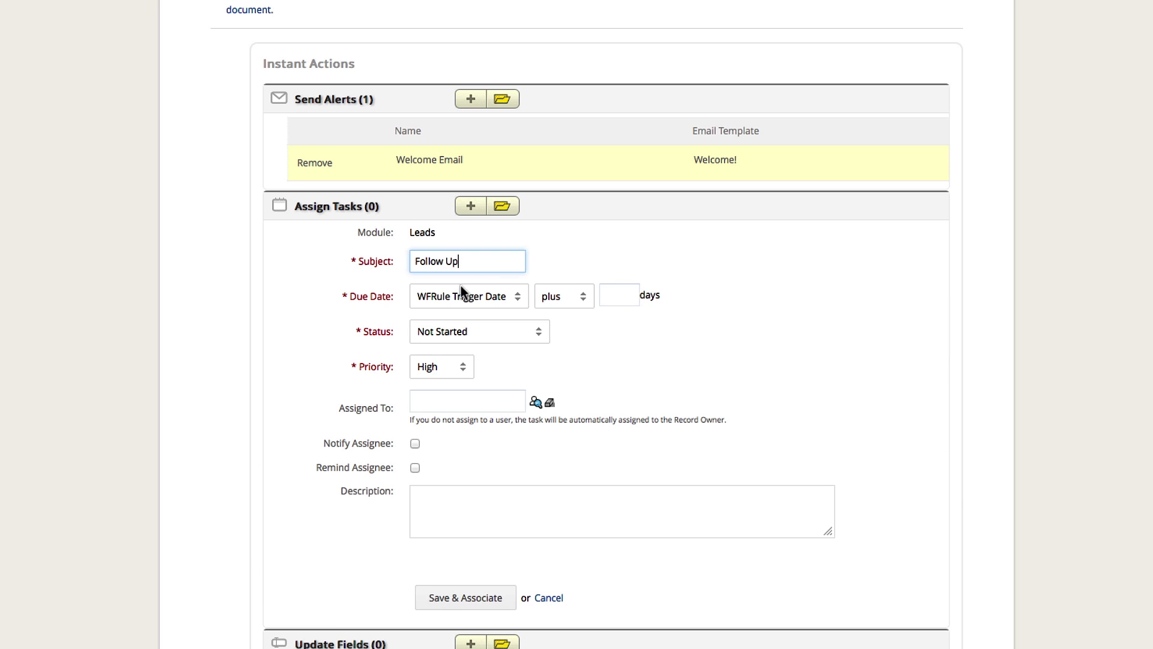
{"action": "left_click", "coordinate": [603, 292]}
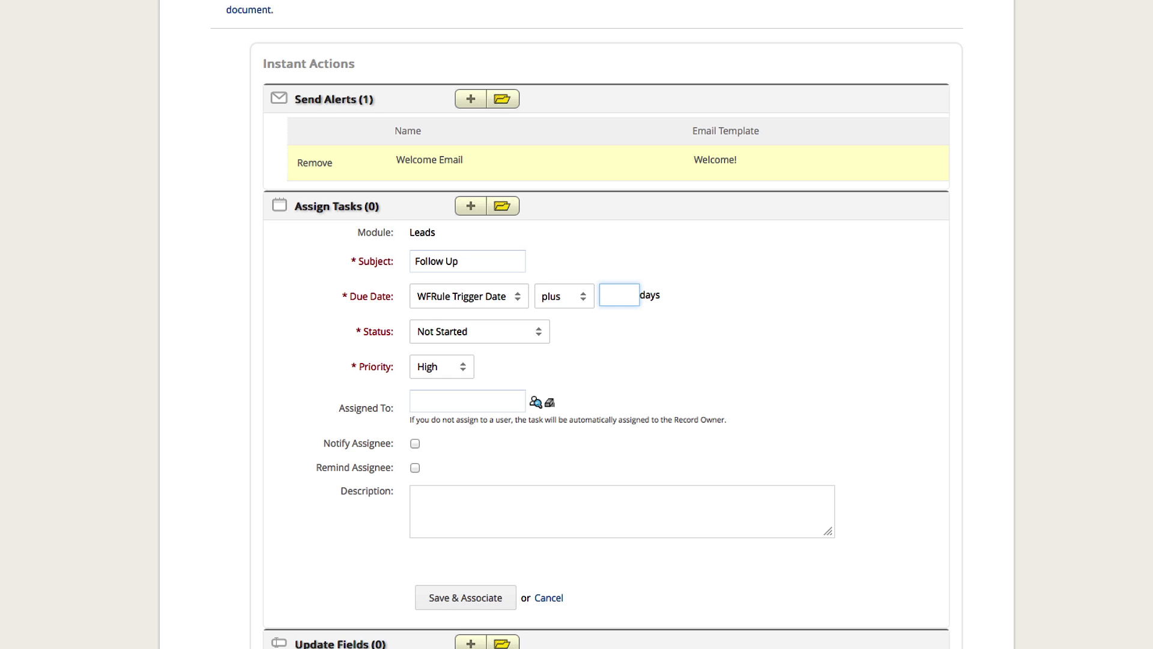
{"action": "scroll", "coordinate": [575, 329], "scroll_direction": "down", "scroll_amount": 3}
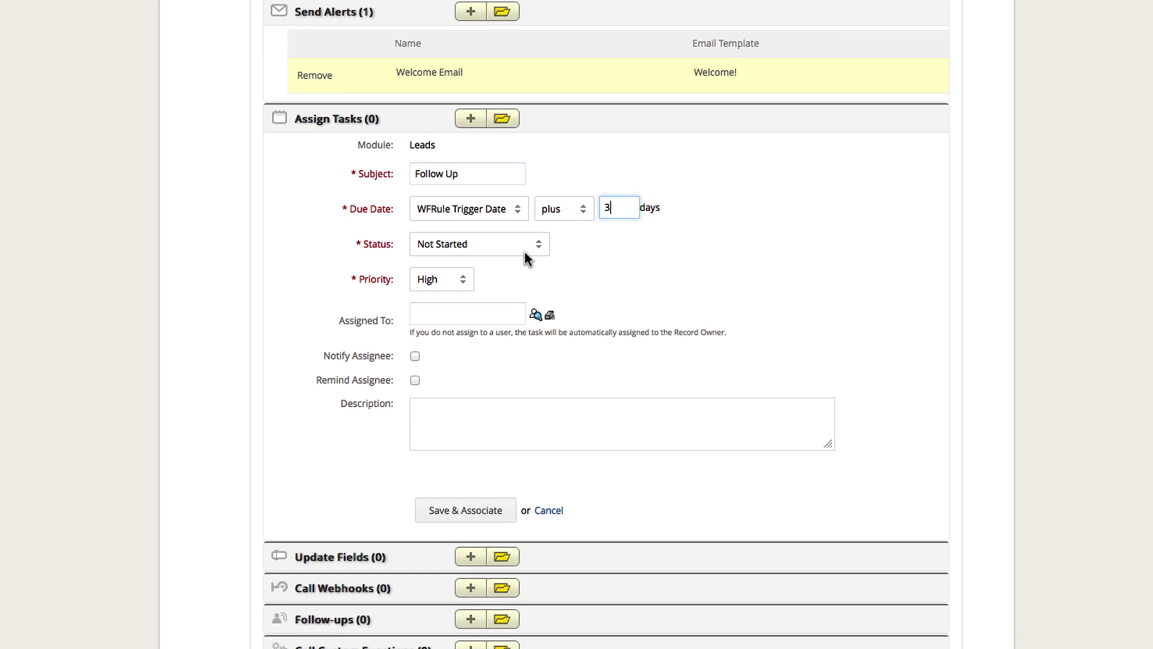
{"action": "left_click", "coordinate": [539, 244]}
{"action": "left_click", "coordinate": [540, 243]}
{"action": "left_click", "coordinate": [471, 278]}
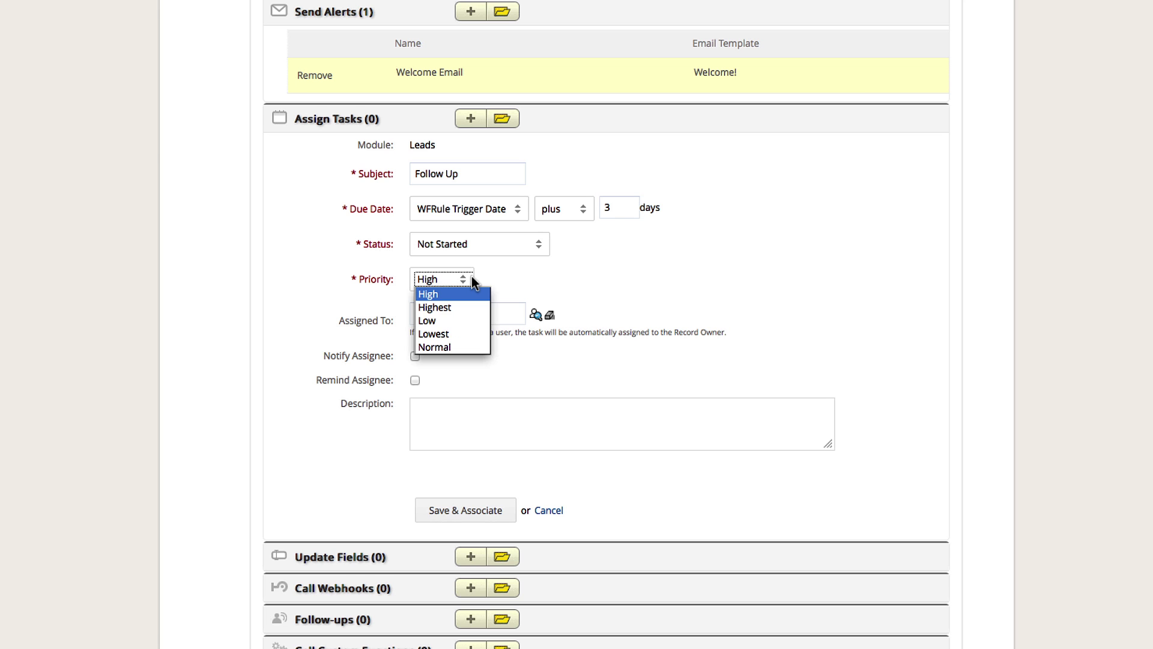
{"action": "left_click", "coordinate": [470, 278]}
Assign the task to a user with notification and a 09:00 AM reminder
{"action": "left_click", "coordinate": [477, 310]}
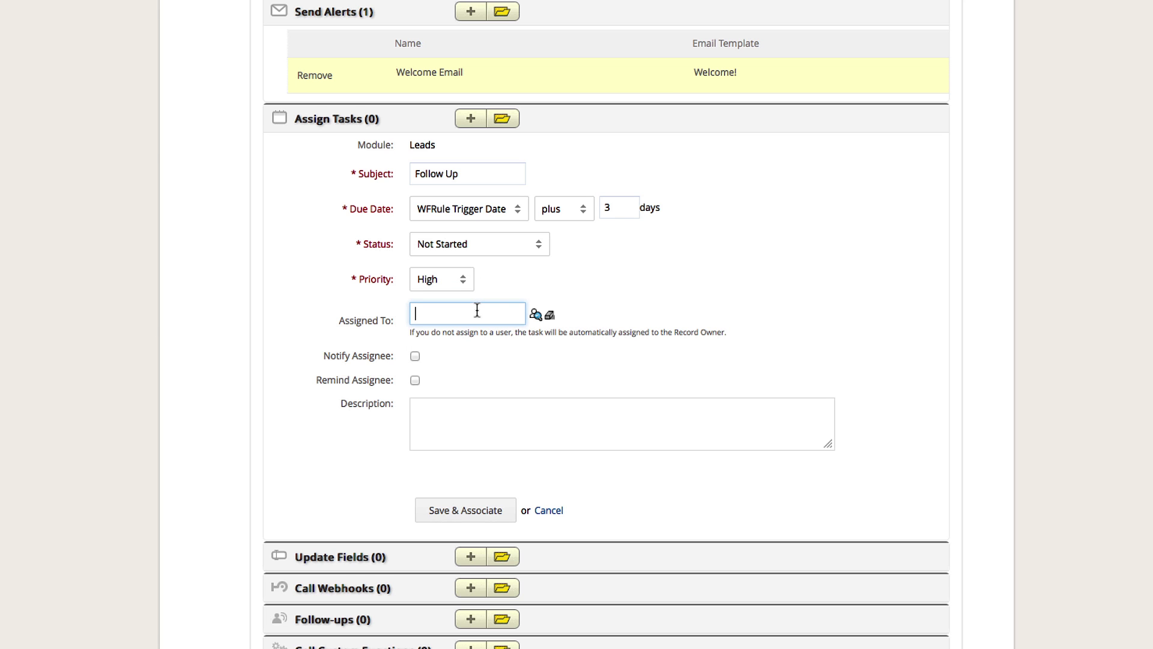
{"action": "left_click", "coordinate": [536, 314]}
{"action": "left_click", "coordinate": [308, 172]}
{"action": "left_click", "coordinate": [289, 127]}
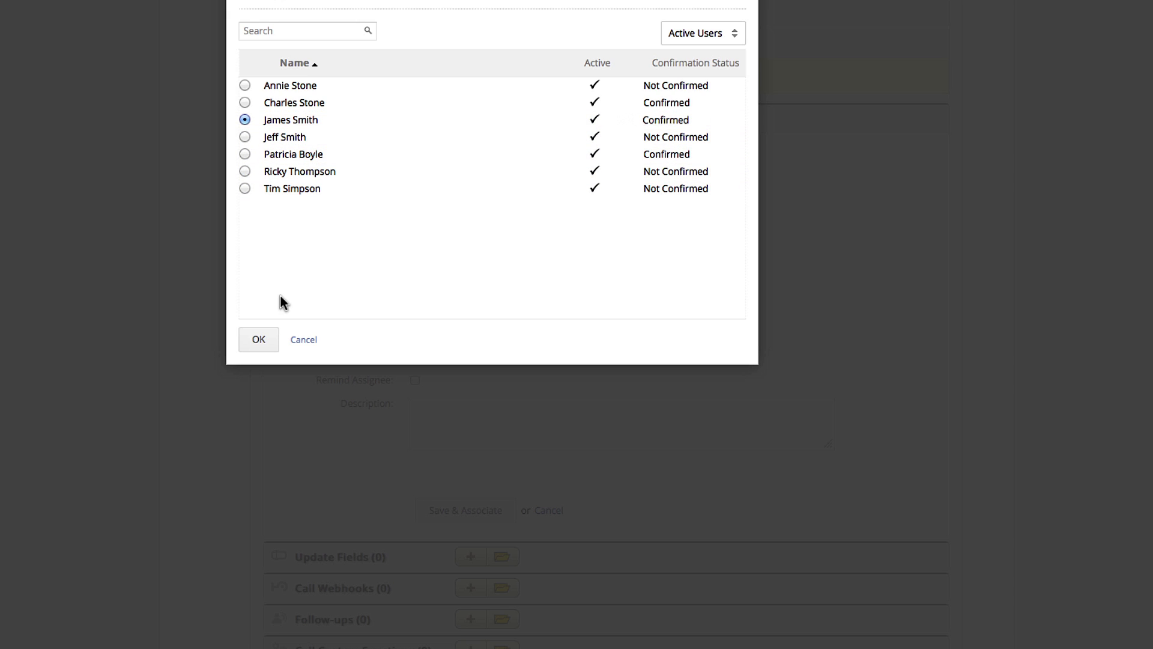
{"action": "left_click", "coordinate": [261, 335]}
{"action": "scroll", "coordinate": [303, 348], "scroll_direction": "down", "scroll_amount": 2}
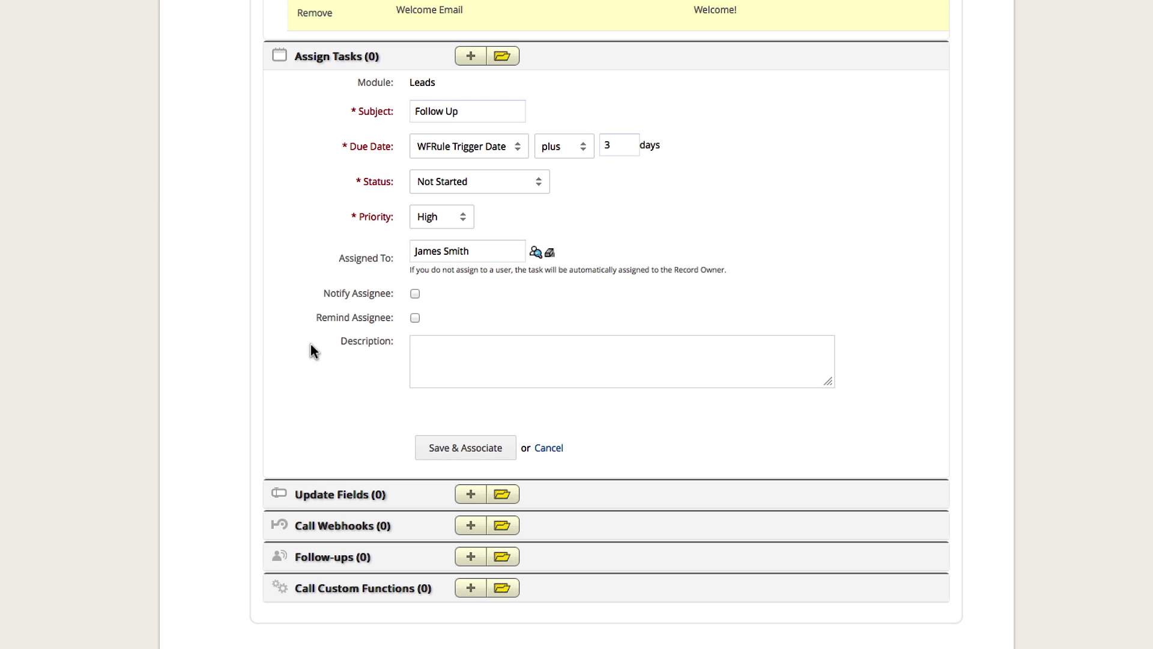
{"action": "left_click", "coordinate": [415, 294]}
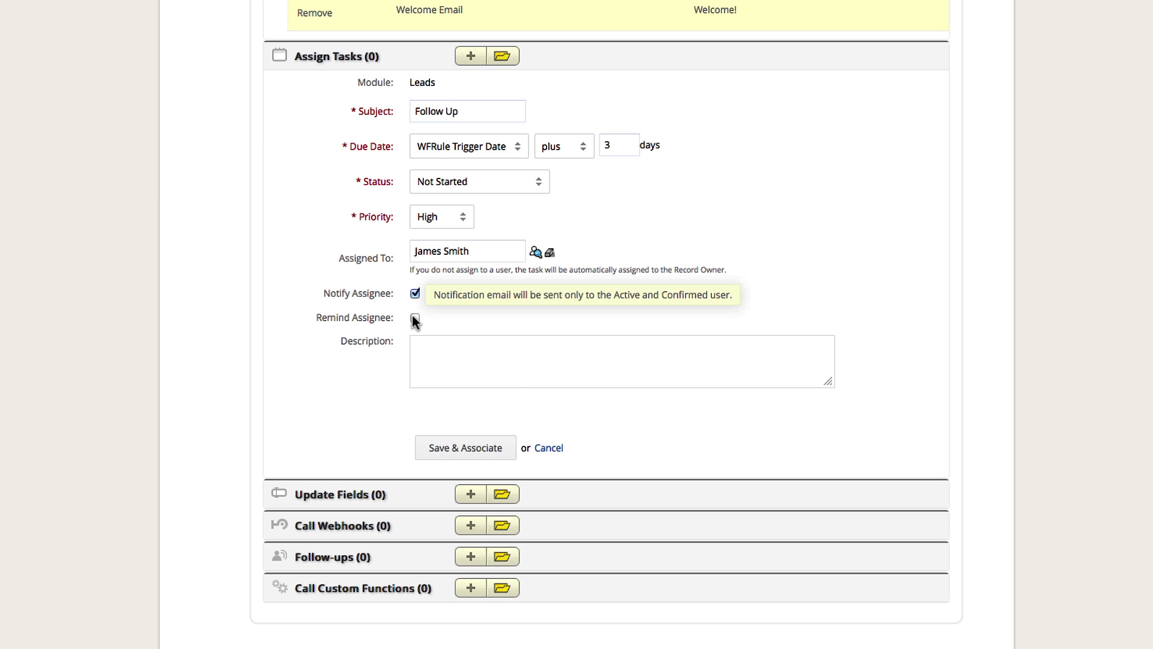
{"action": "left_click", "coordinate": [416, 317]}
{"action": "left_click", "coordinate": [586, 346]}
{"action": "scroll", "coordinate": [597, 410], "scroll_direction": "down", "scroll_amount": 4}
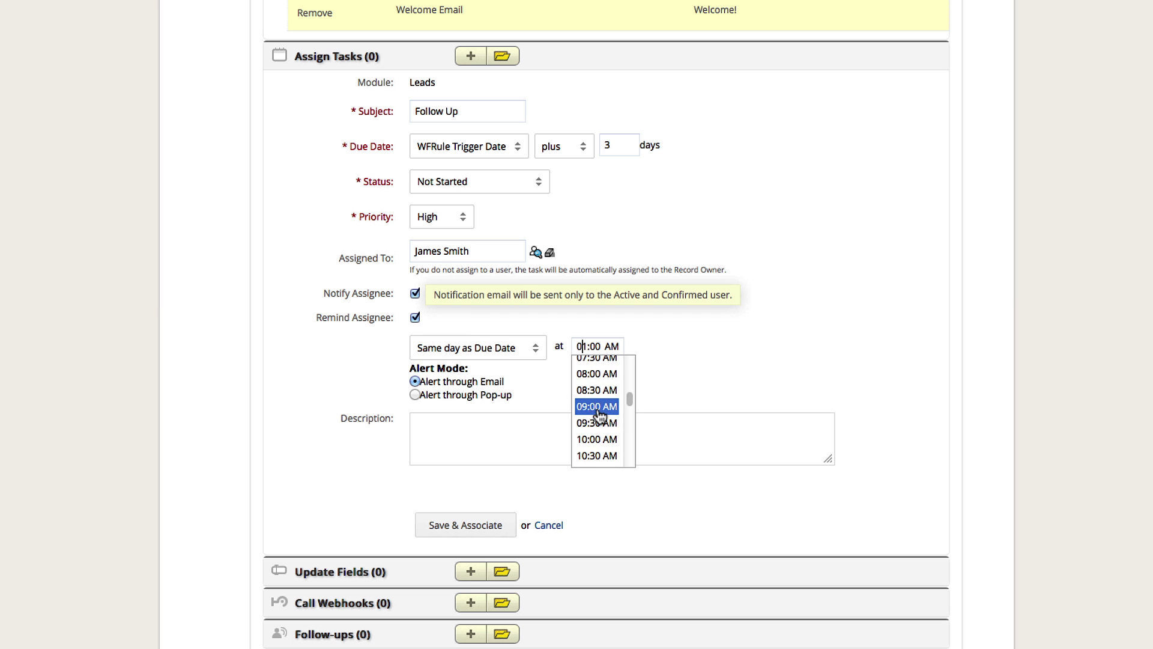
{"action": "left_click", "coordinate": [597, 409]}
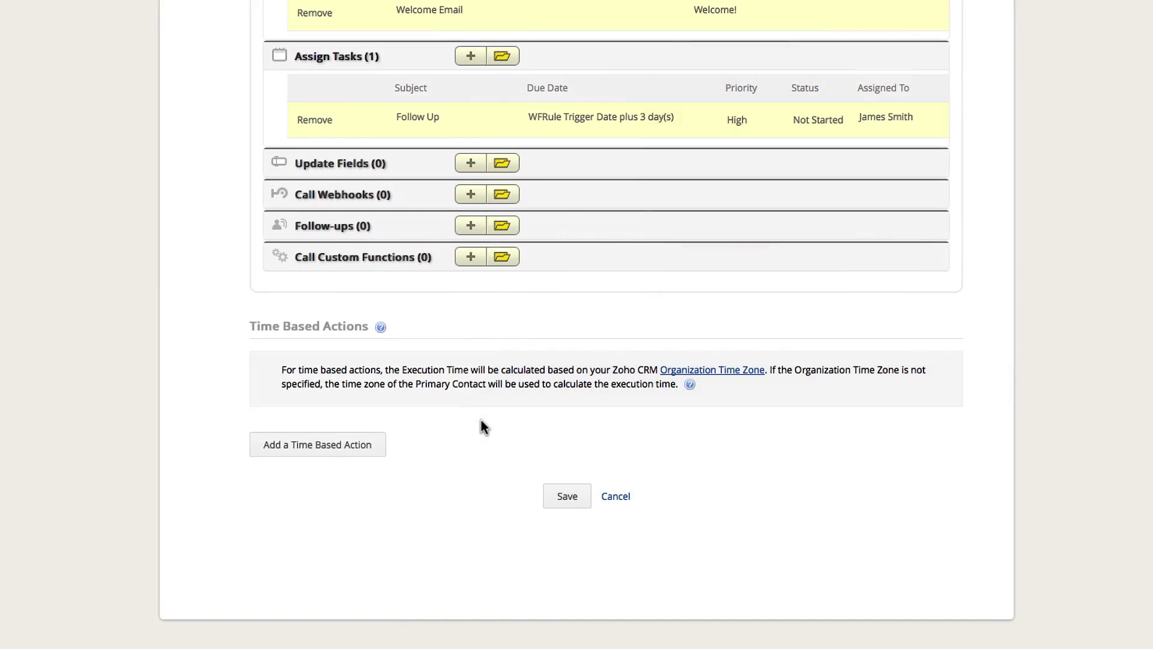
Attach a 'Status Change' field update setting Leads' Lead Status to Contacted
{"action": "left_click", "coordinate": [470, 169]}
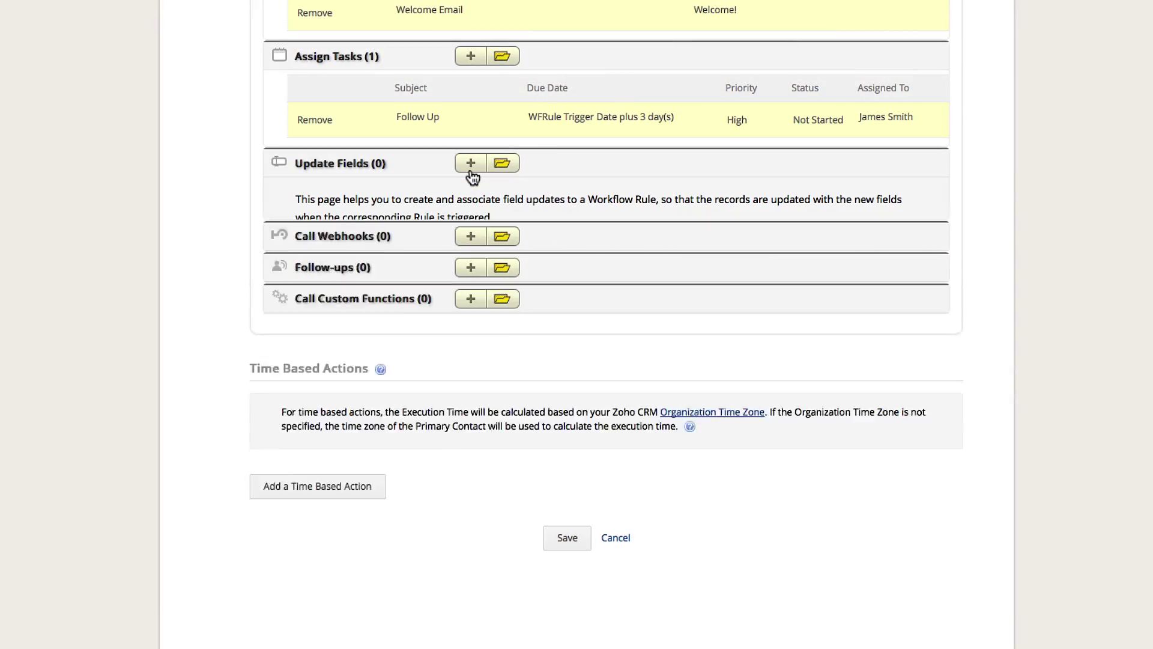
{"action": "left_click", "coordinate": [415, 338]}
{"action": "type", "text": "Status Change"}
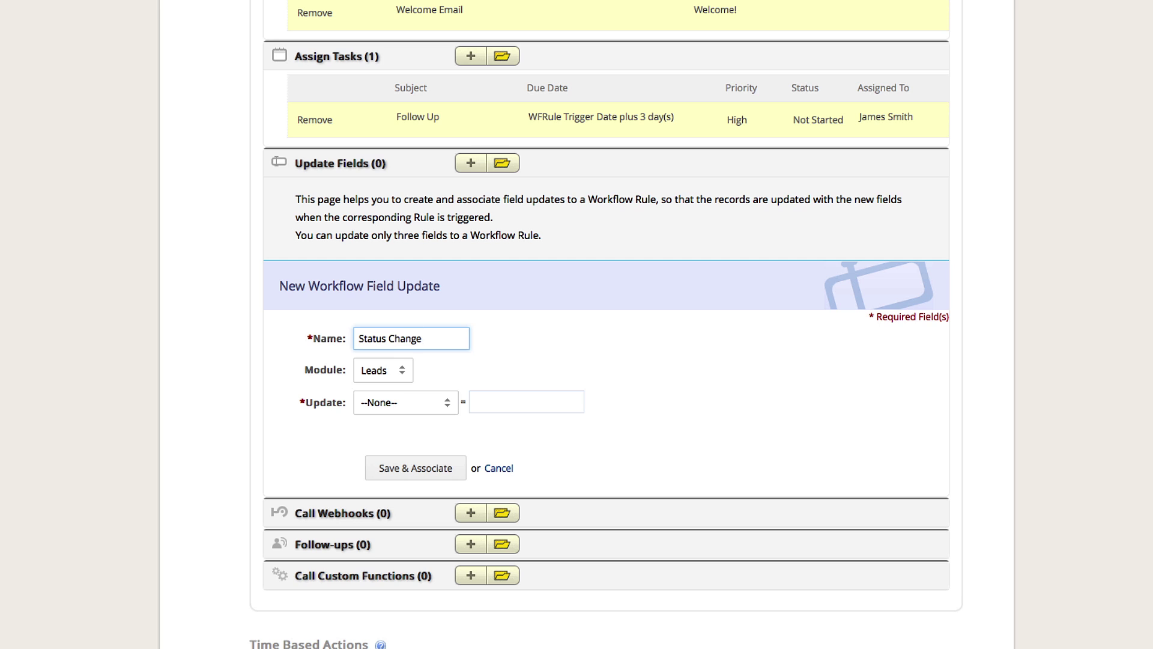
{"action": "left_click", "coordinate": [402, 361]}
{"action": "left_click", "coordinate": [404, 371]}
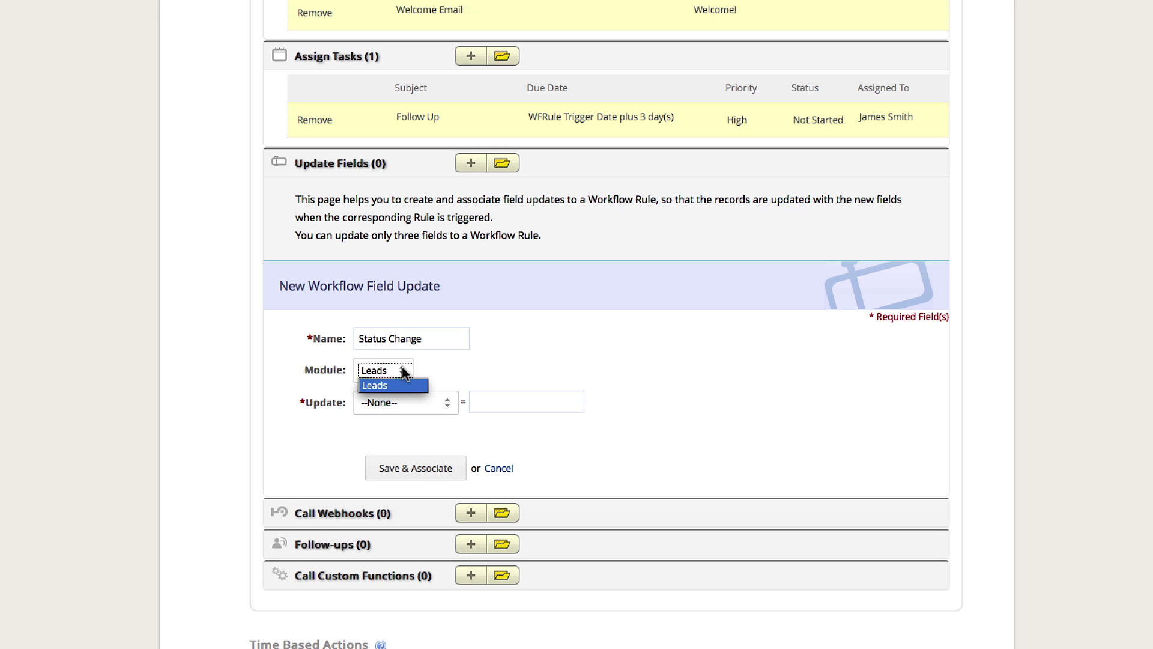
{"action": "left_click", "coordinate": [402, 367]}
{"action": "left_click", "coordinate": [435, 406]}
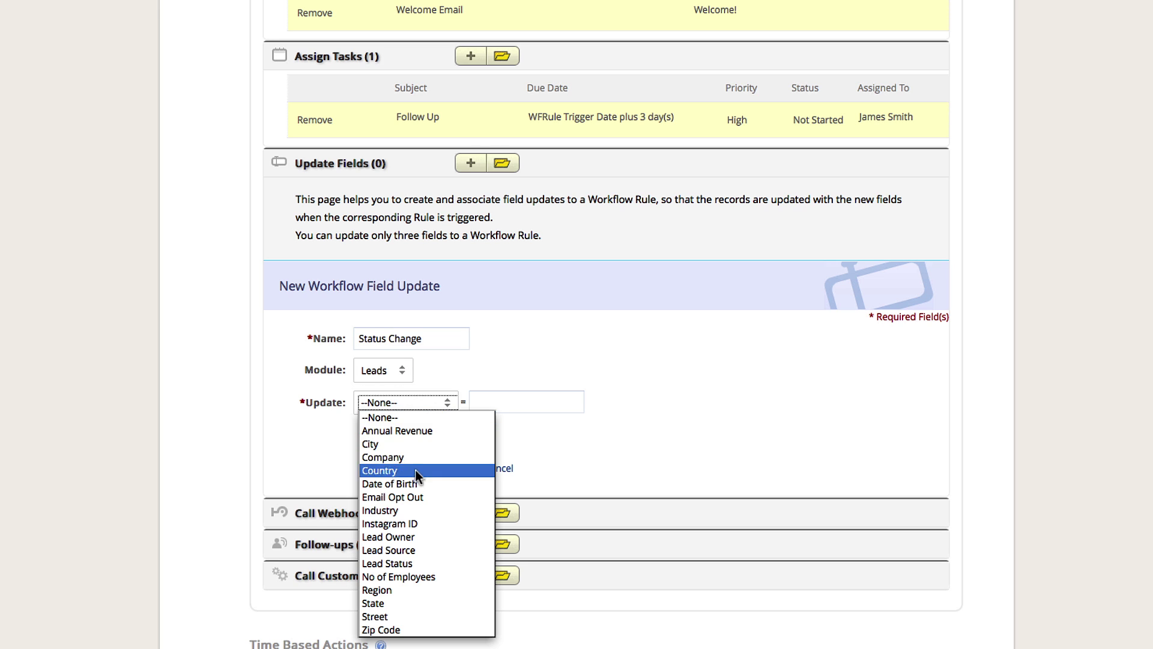
{"action": "left_click", "coordinate": [412, 560]}
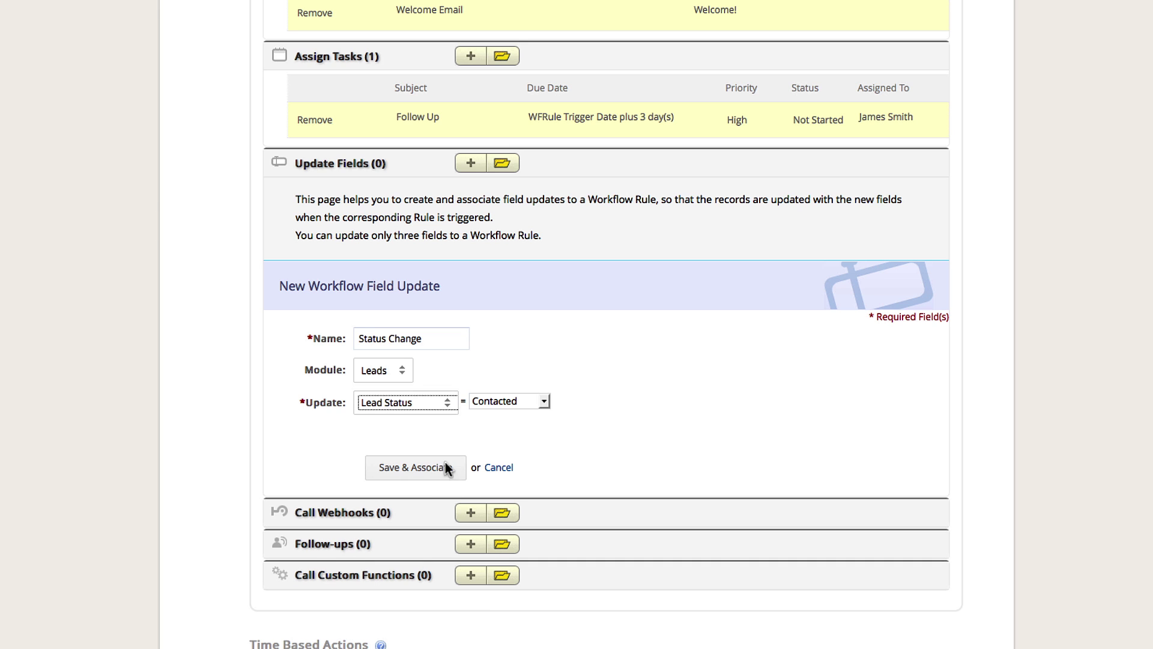
{"action": "left_click", "coordinate": [510, 400]}
{"action": "left_click", "coordinate": [509, 413]}
{"action": "left_click", "coordinate": [425, 468]}
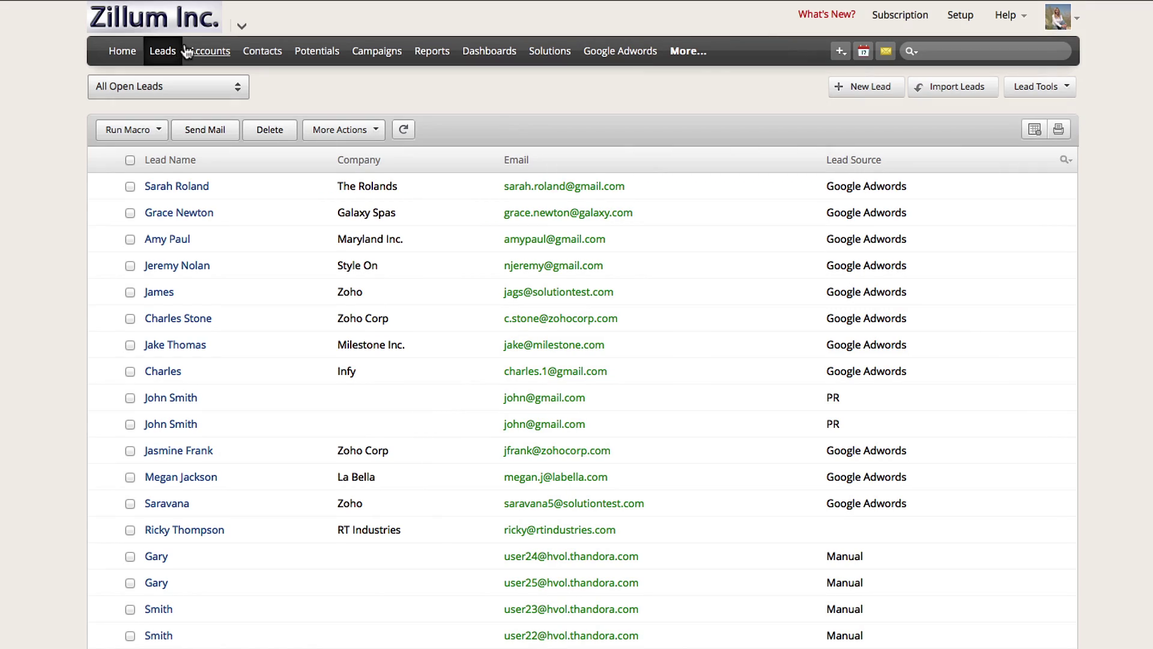
Enter the lead's first name, last name and e-mail, set Lead Source to Trade Show, and save
{"action": "left_click", "coordinate": [855, 82]}
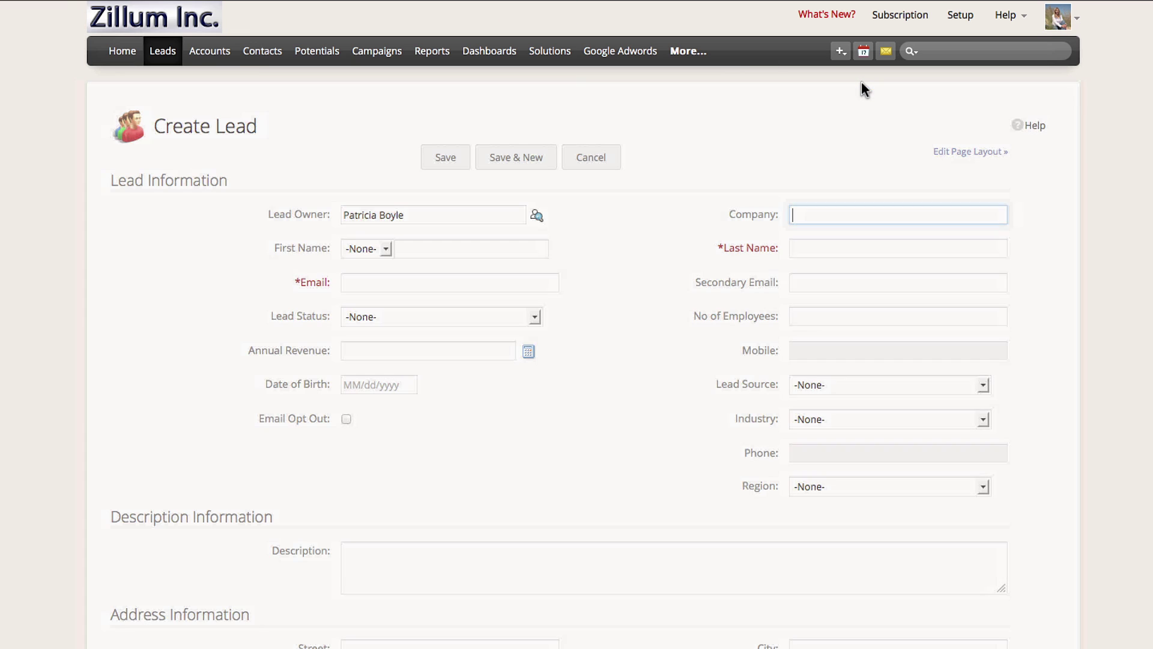
{"action": "left_click", "coordinate": [486, 244]}
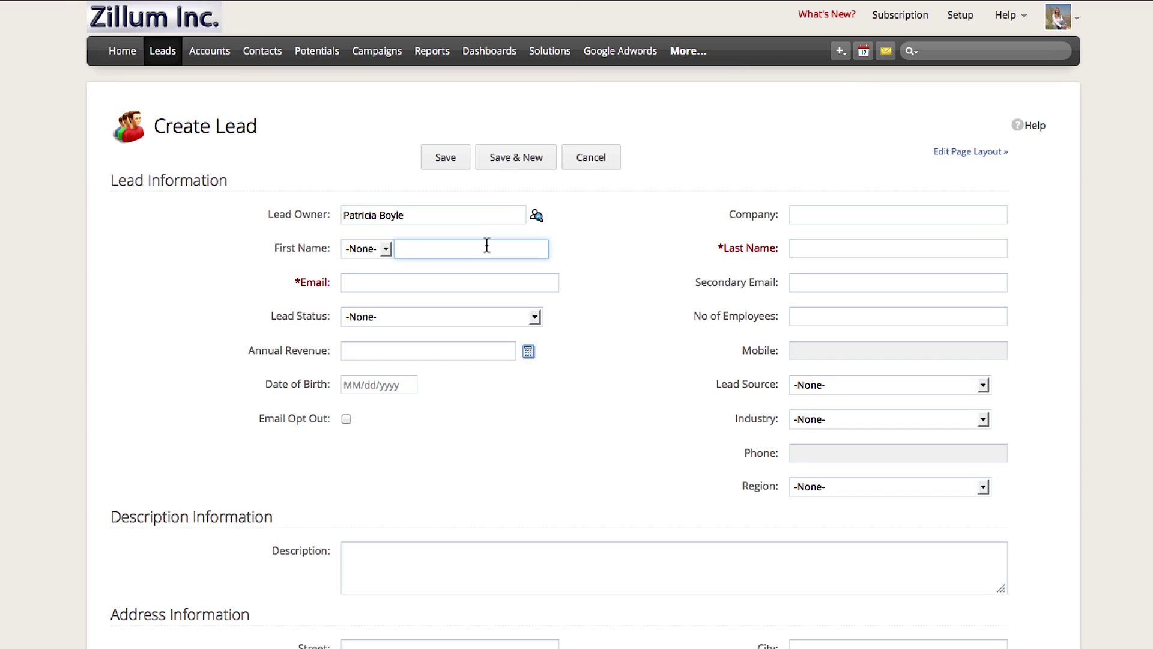
{"action": "left_click", "coordinate": [820, 245]}
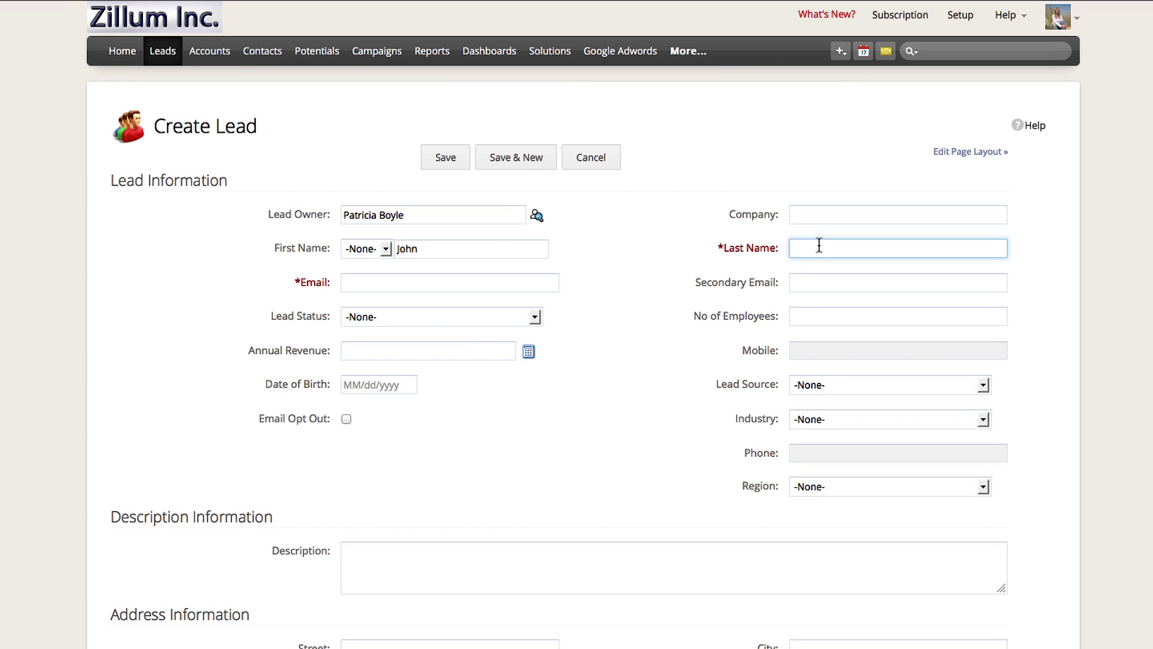
{"action": "left_click", "coordinate": [516, 283]}
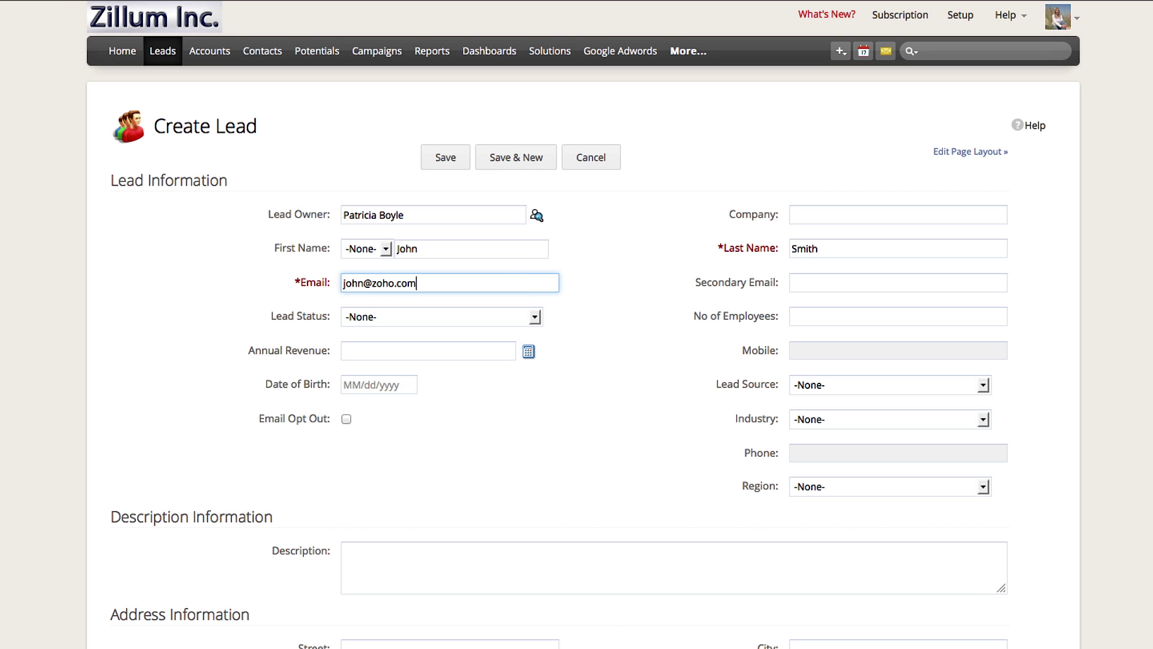
{"action": "left_click", "coordinate": [833, 385]}
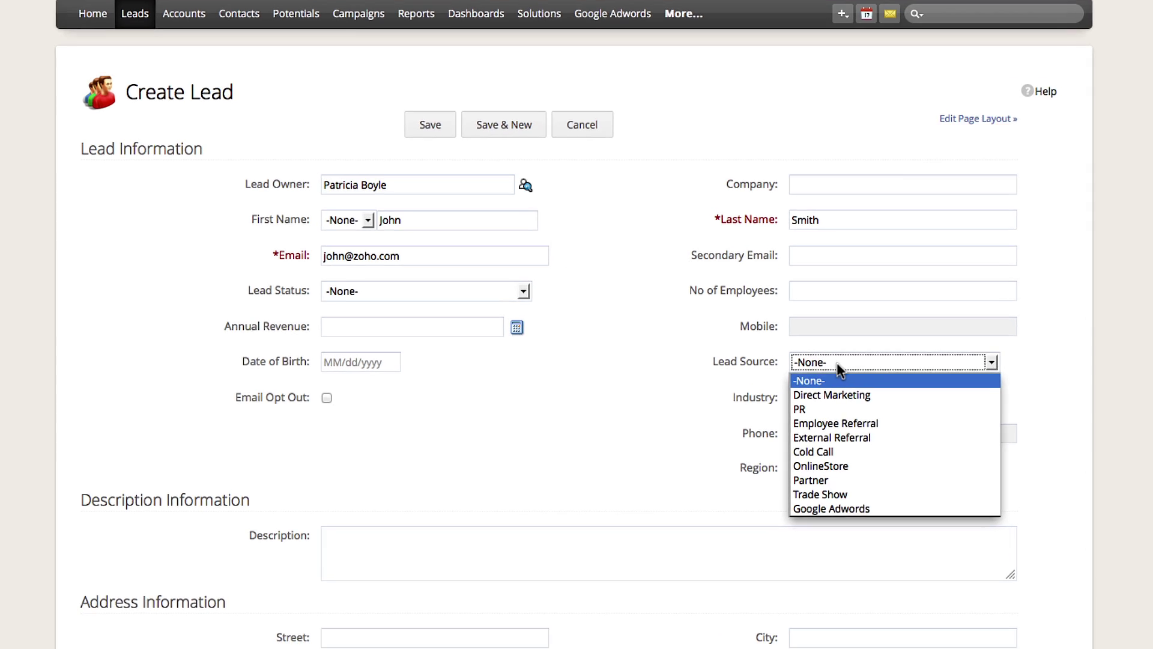
{"action": "left_click", "coordinate": [844, 514]}
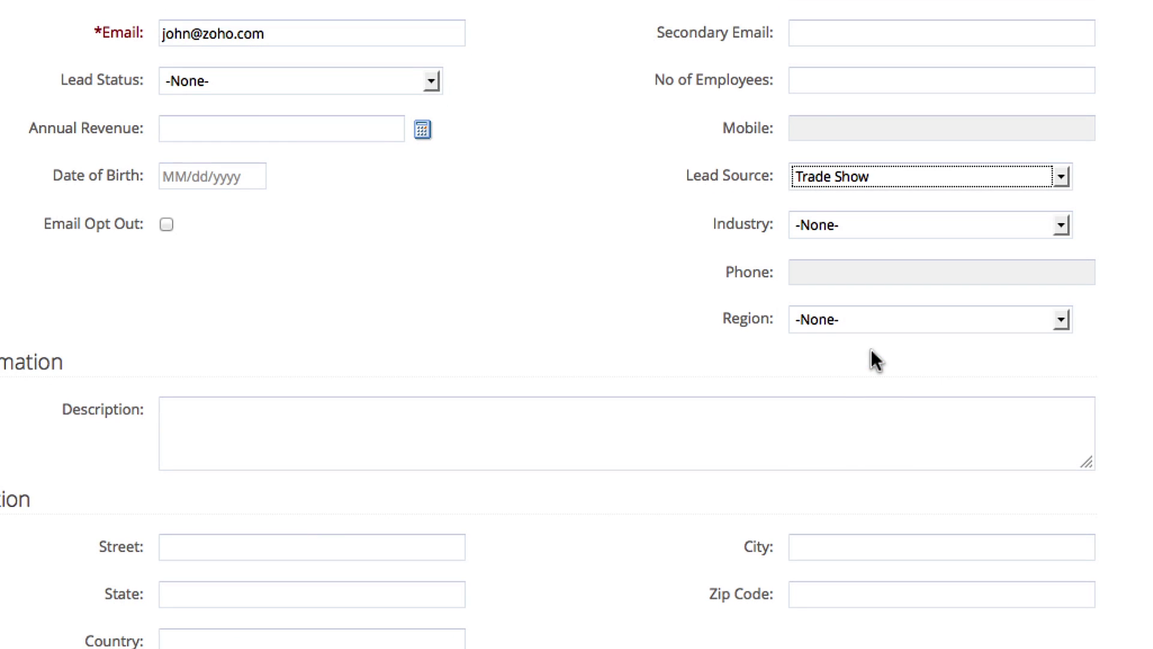
{"action": "left_click", "coordinate": [319, 0]}
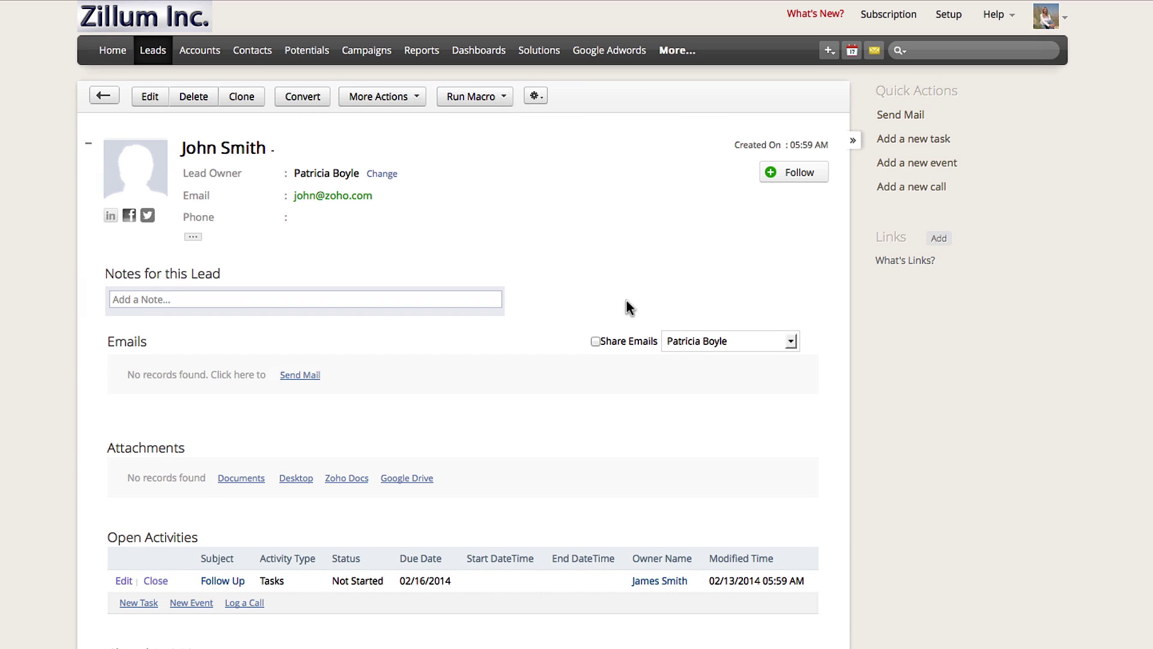
List Sent Emails from CRM, review Open Activities, and expand details to confirm Contacted status
{"action": "scroll", "coordinate": [625, 299], "scroll_direction": "down", "scroll_amount": 3}
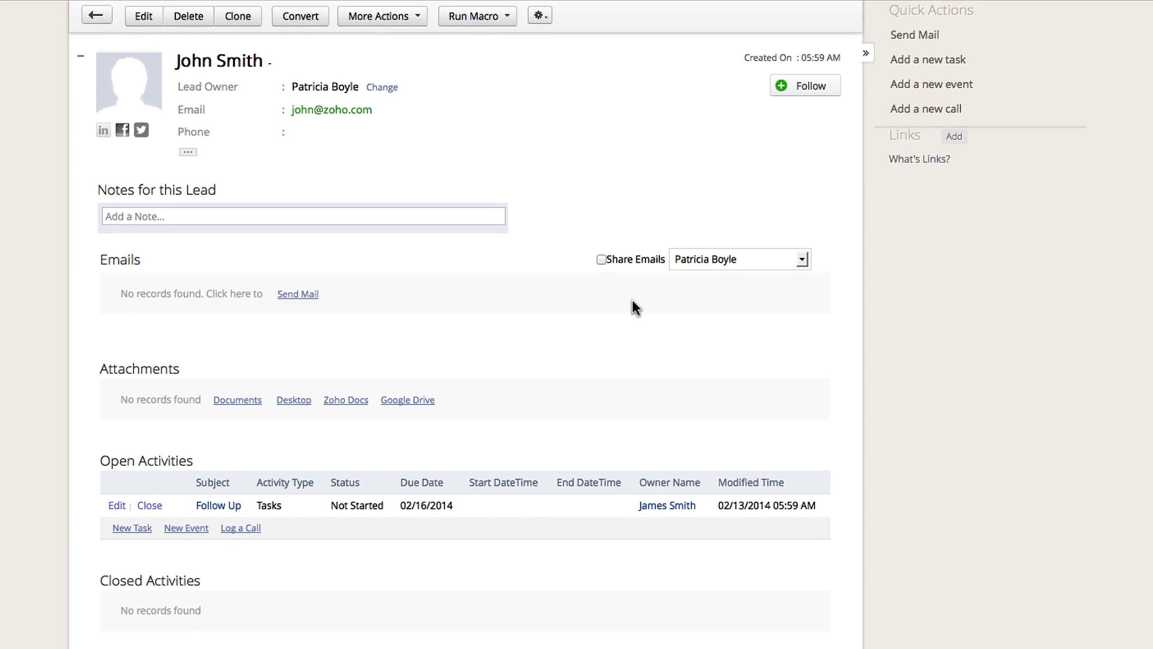
{"action": "left_click", "coordinate": [691, 260]}
{"action": "left_click", "coordinate": [775, 326]}
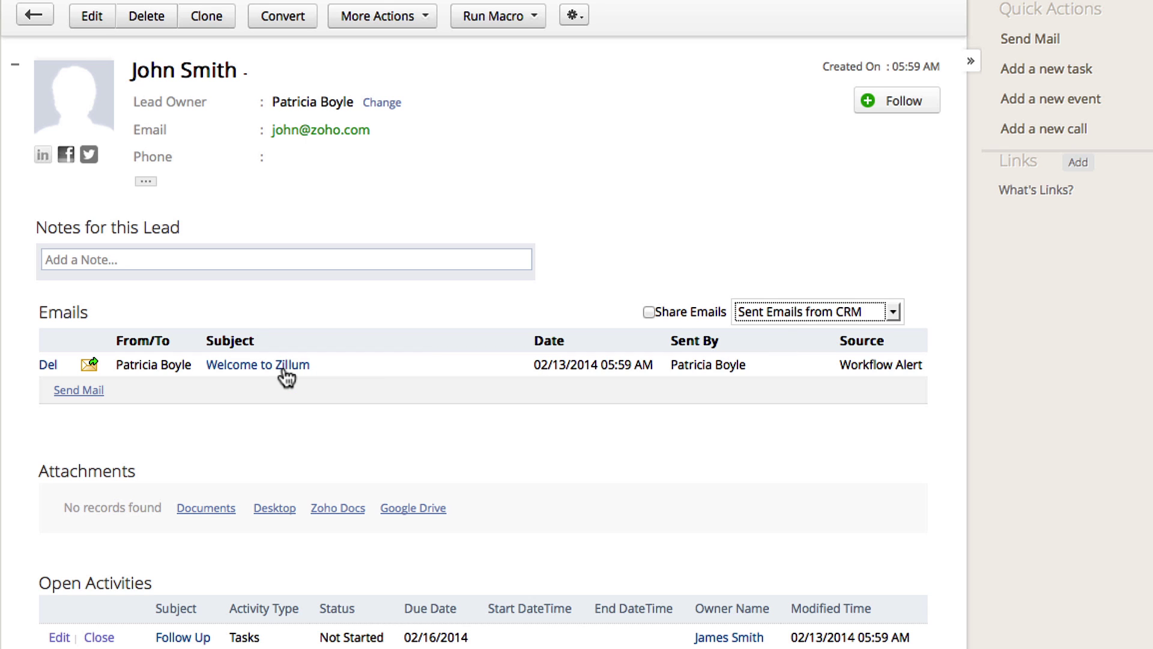
{"action": "scroll", "coordinate": [373, 443], "scroll_direction": "down", "scroll_amount": 5}
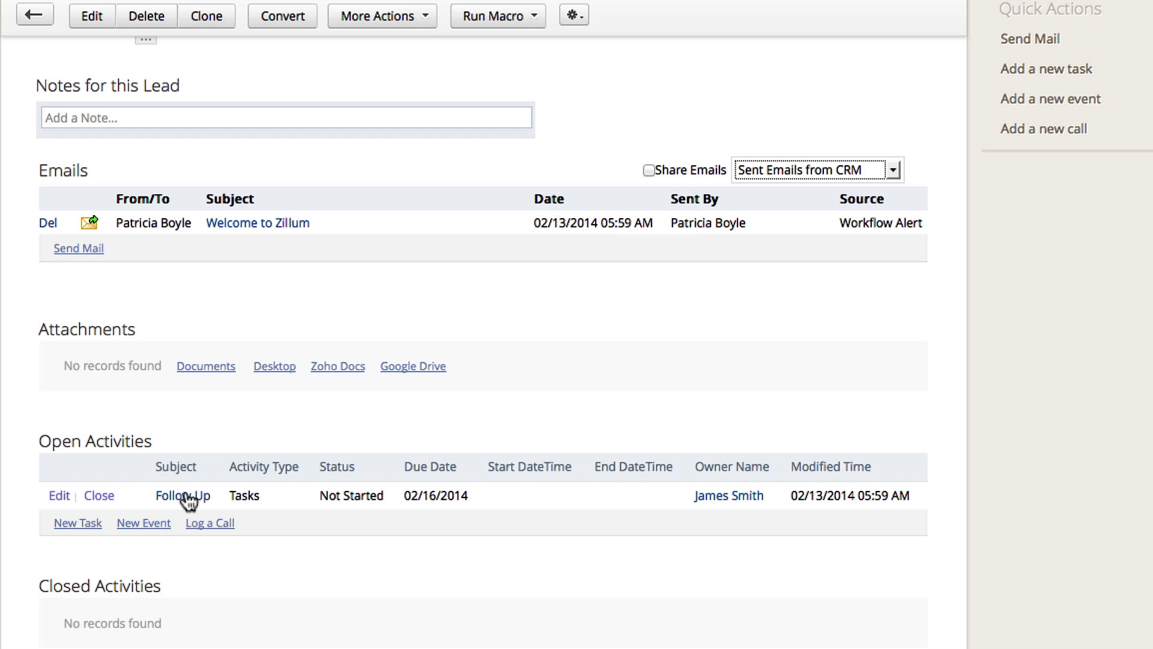
{"action": "scroll", "coordinate": [301, 488], "scroll_direction": "up", "scroll_amount": 8}
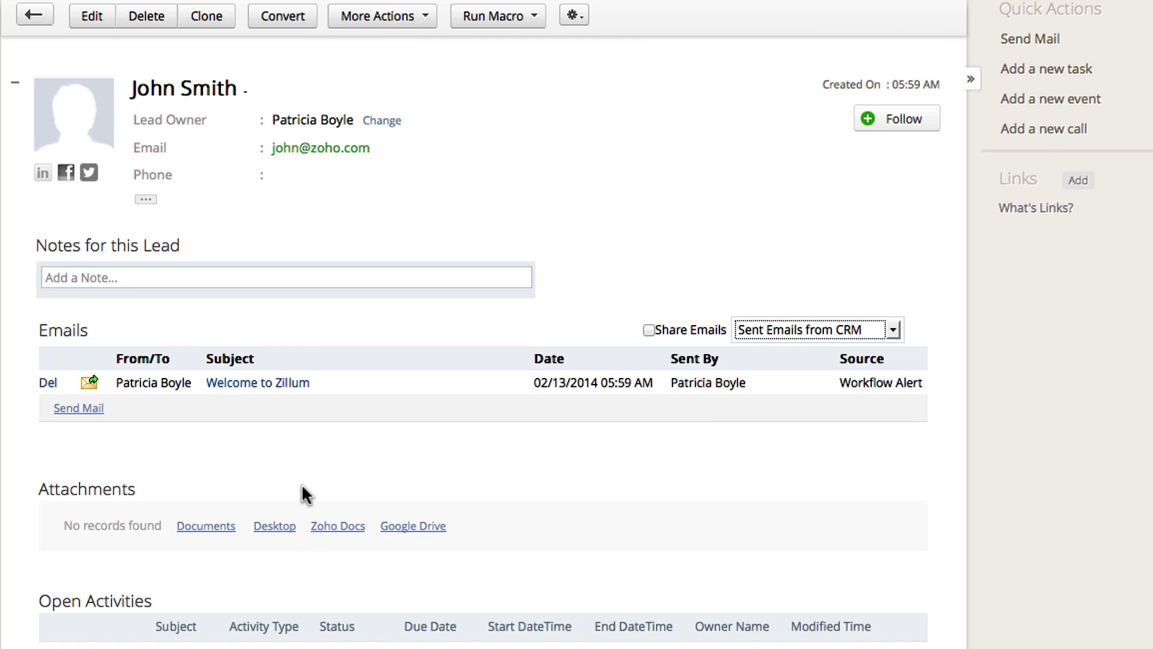
{"action": "left_click", "coordinate": [145, 296]}
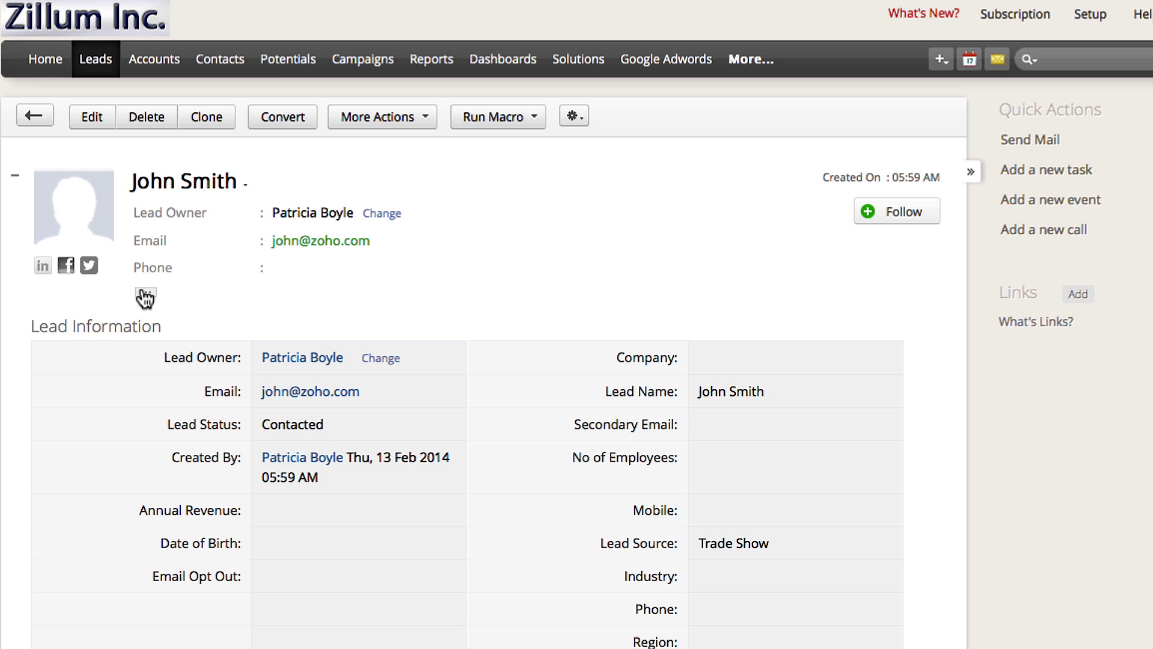